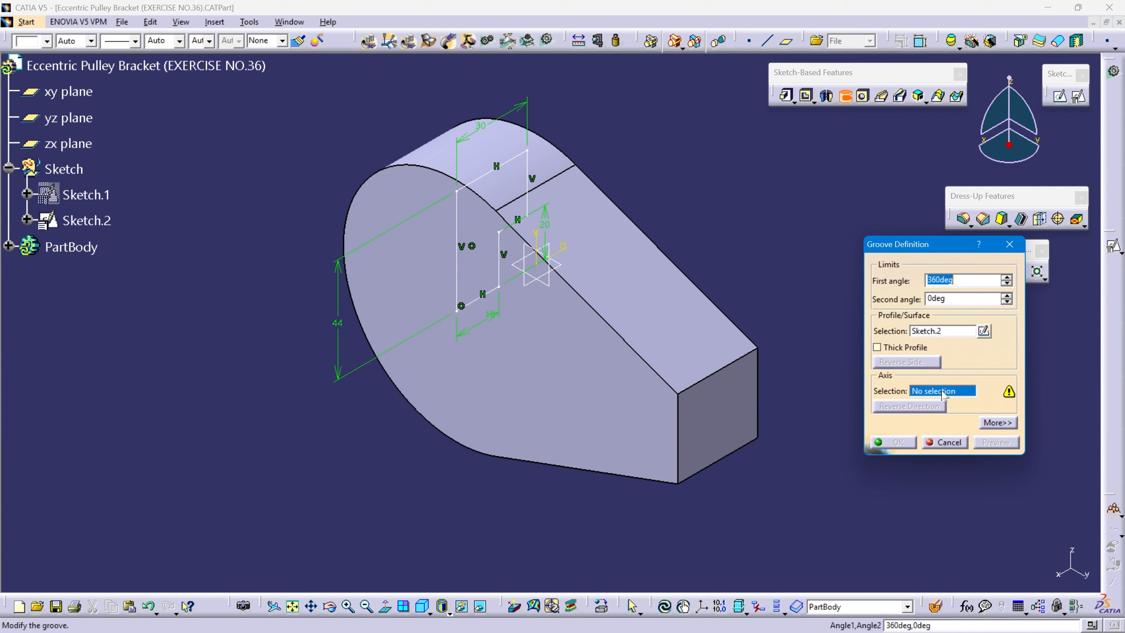
Finish the 360-degree groove of the stepped profile Sketch.2 using the X axis as its rotation axis.
right_click(942, 393)
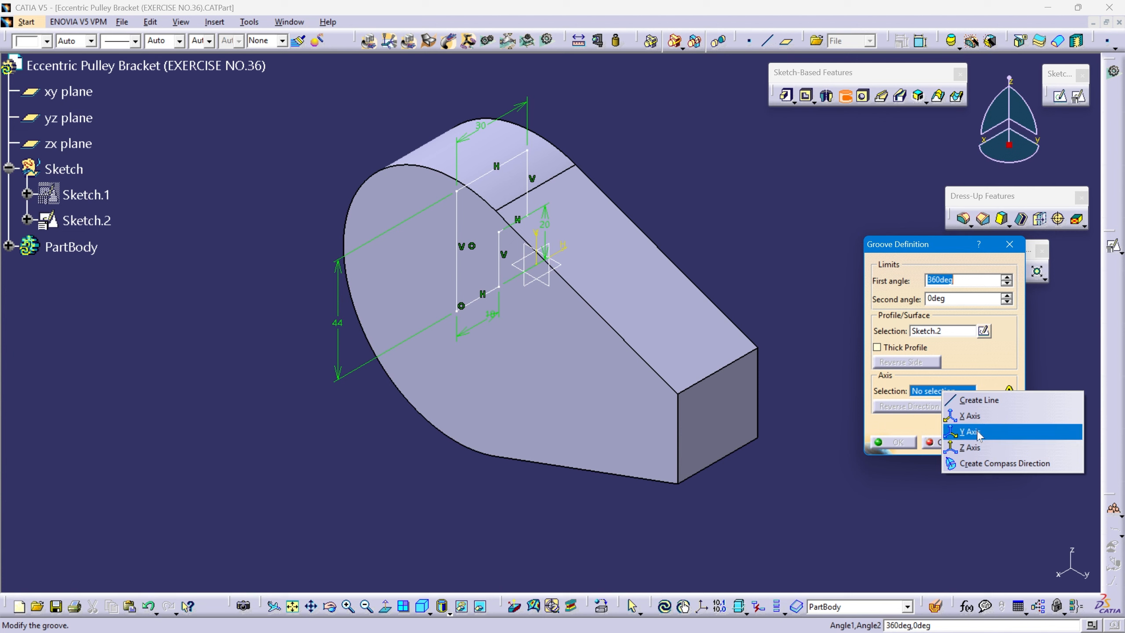
click(991, 415)
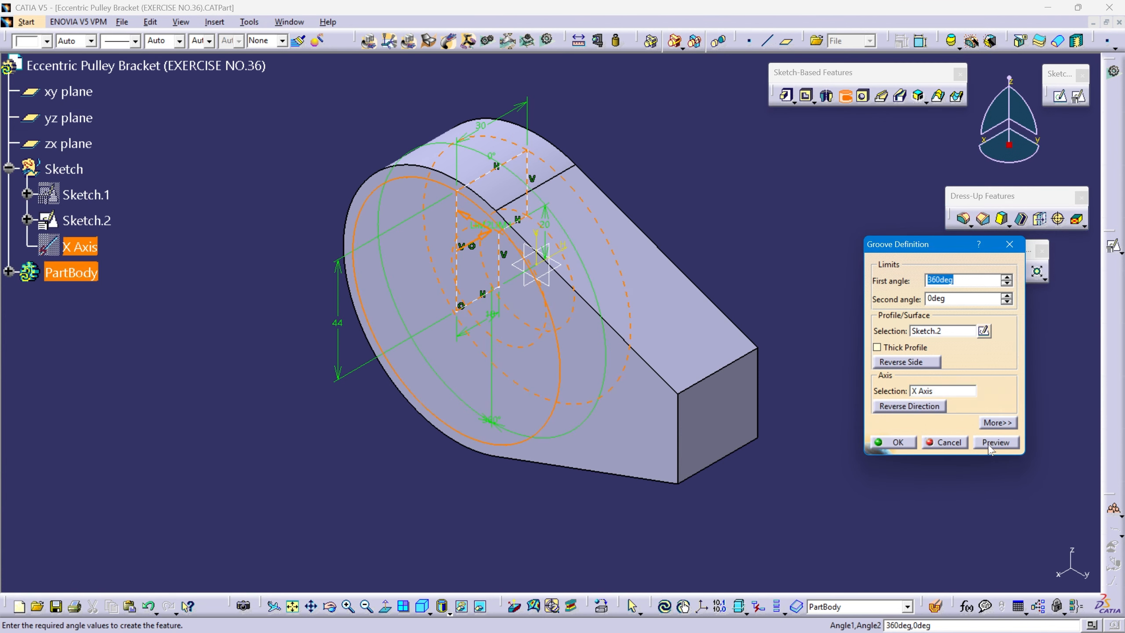
click(993, 442)
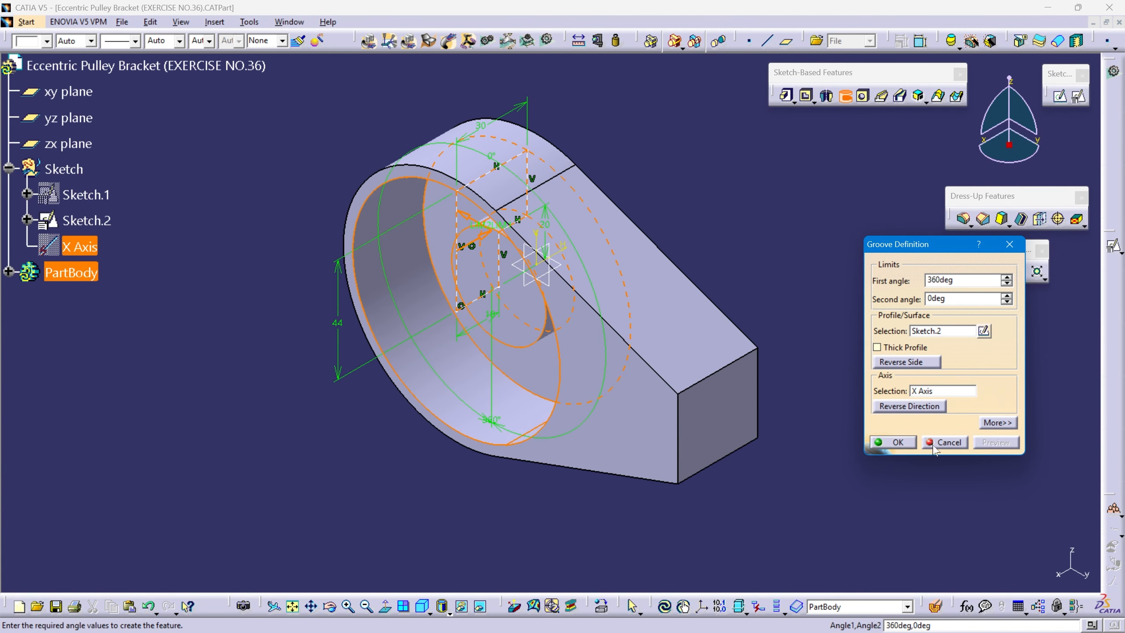
click(896, 442)
middle_drag(697, 262, 547, 372)
click(420, 578)
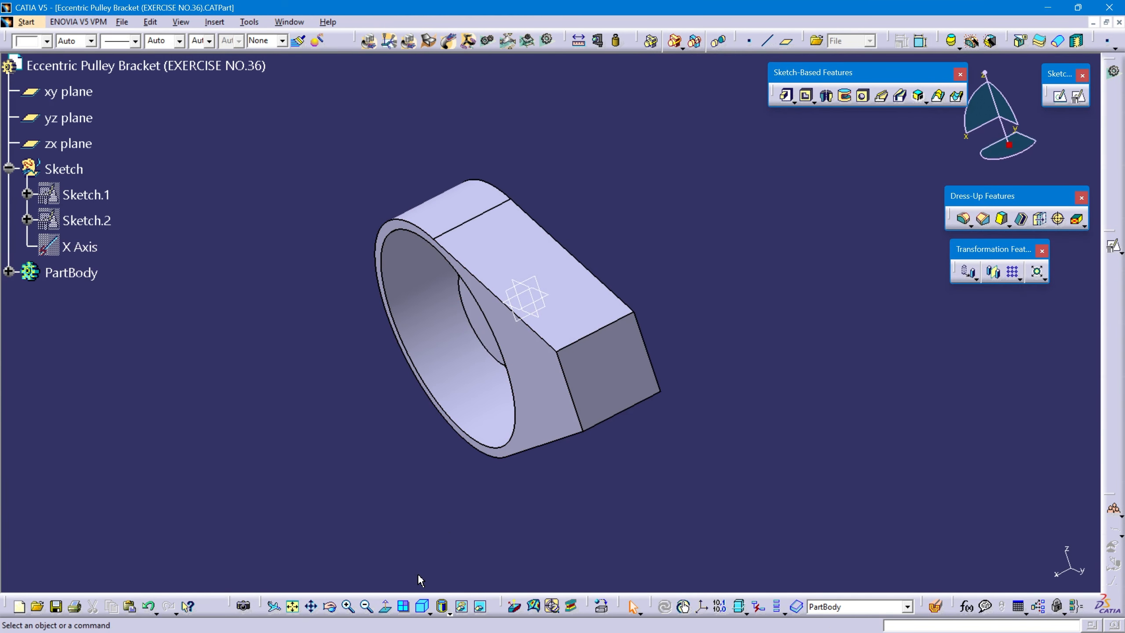
click(292, 606)
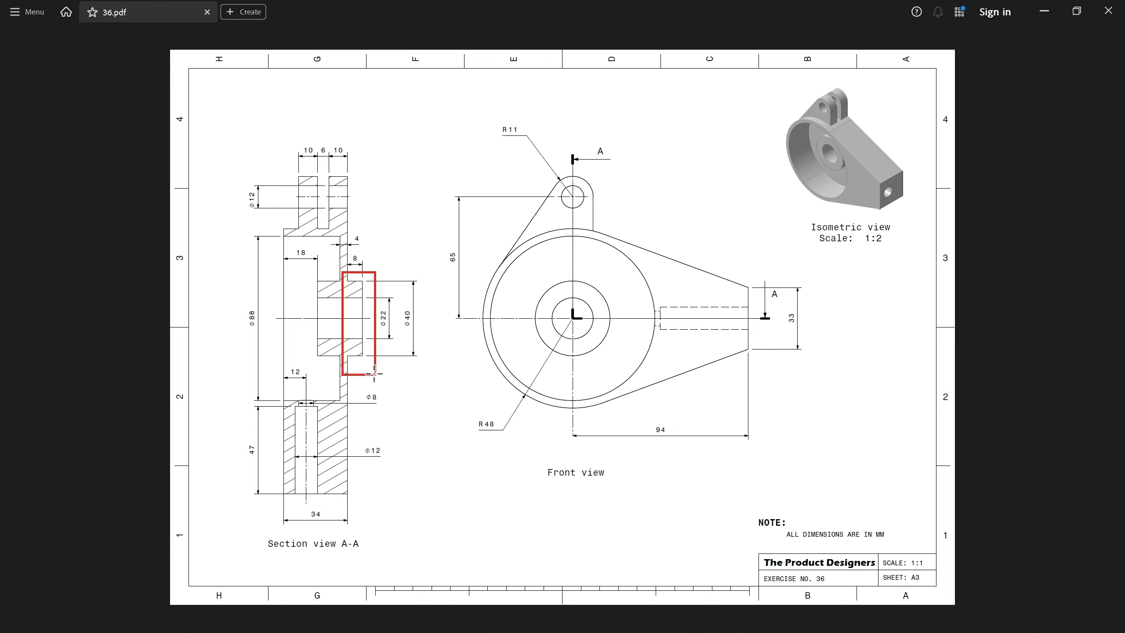
Make the Sketch set the in-work object and create a positioned sketch on the yz plane.
drag(400, 298, 418, 334)
drag(338, 251, 378, 271)
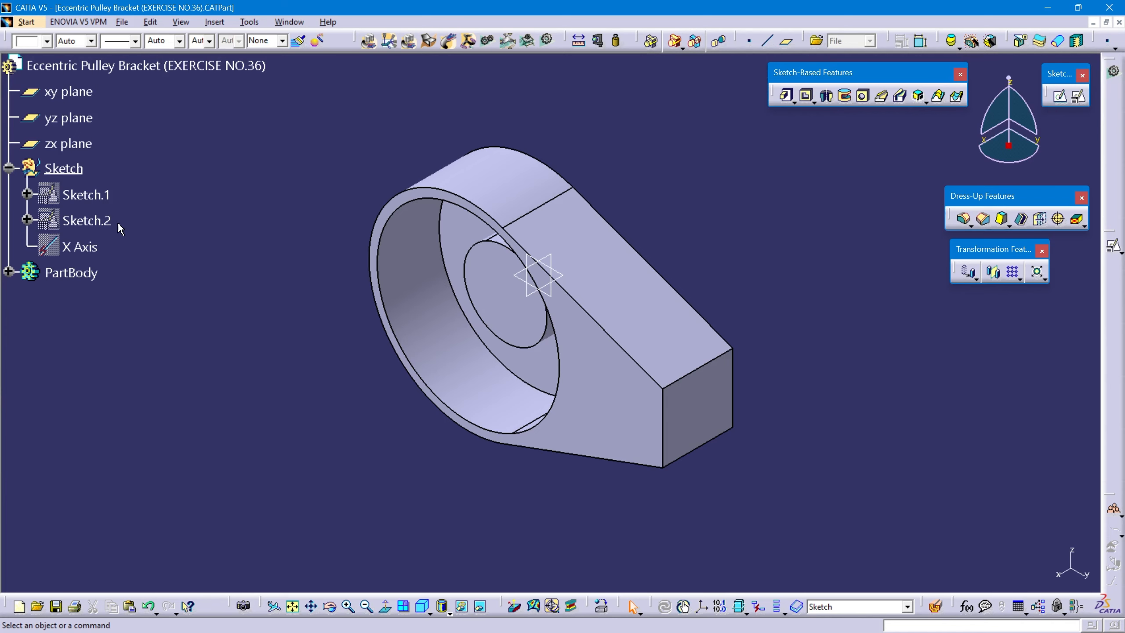
click(64, 167)
right_click(64, 167)
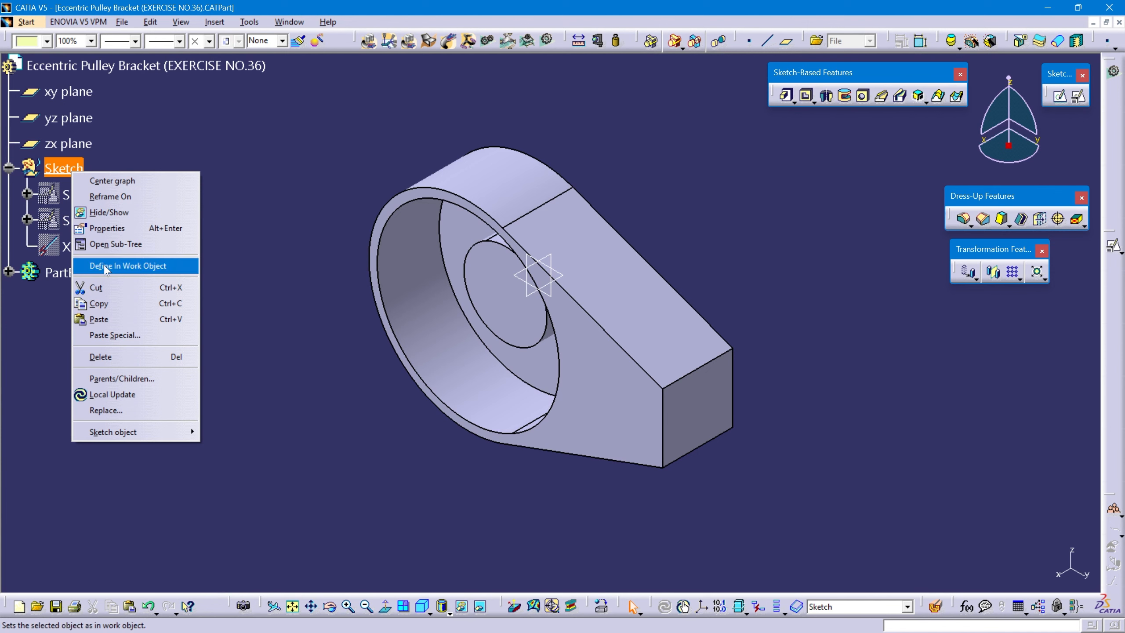
click(107, 265)
click(562, 300)
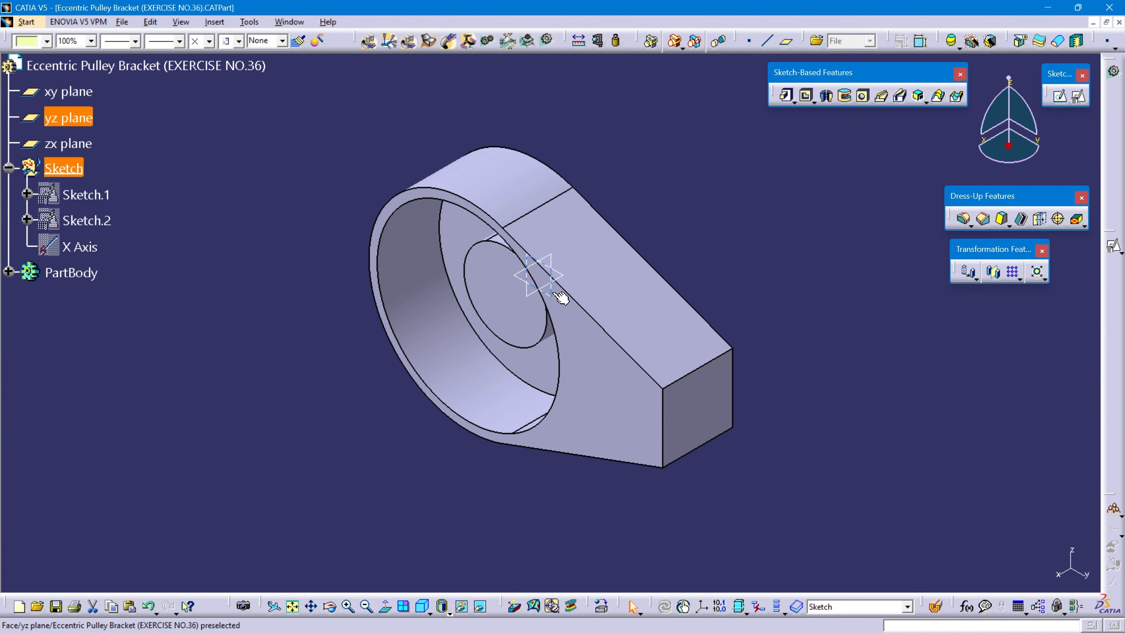
click(1079, 97)
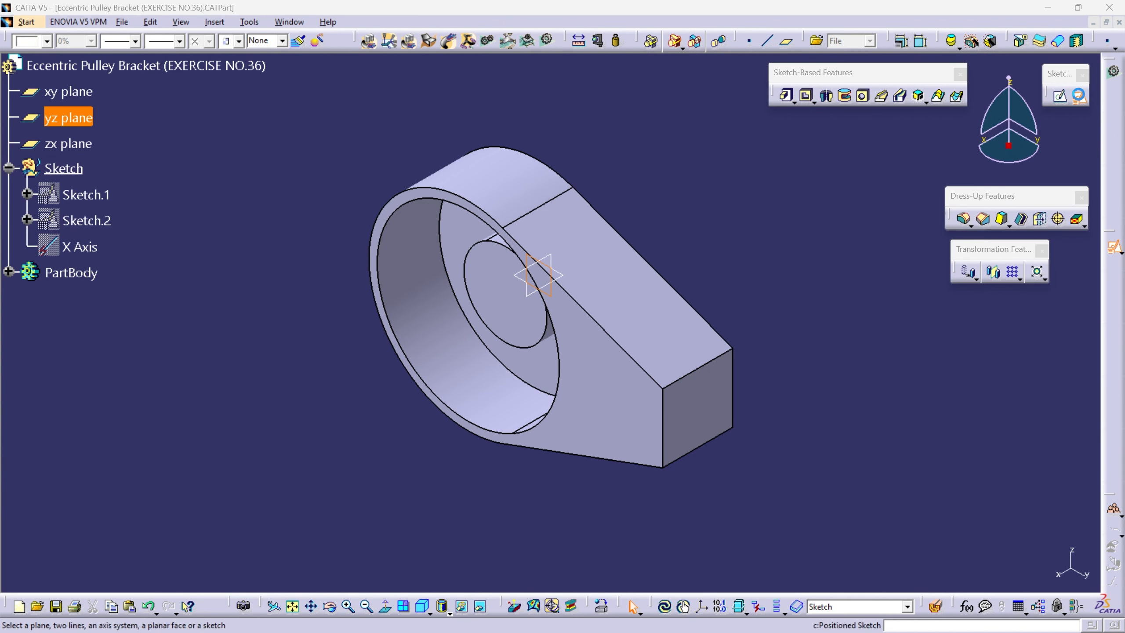
click(1015, 570)
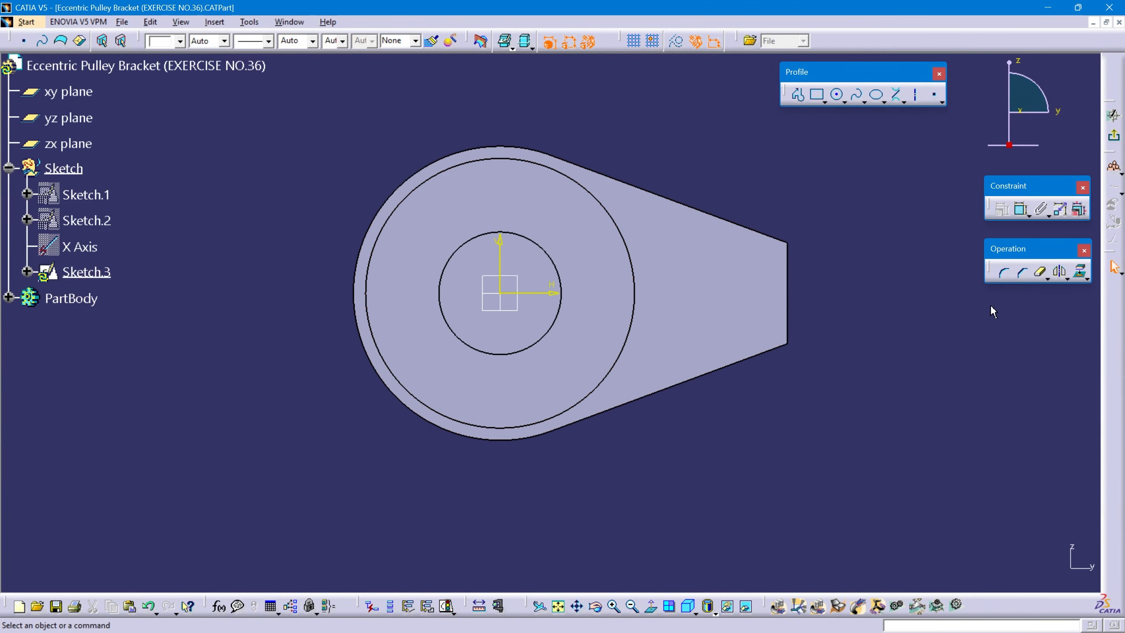
Project the central hub's circular edge onto the sketch plane and exit the sketch.
click(1082, 272)
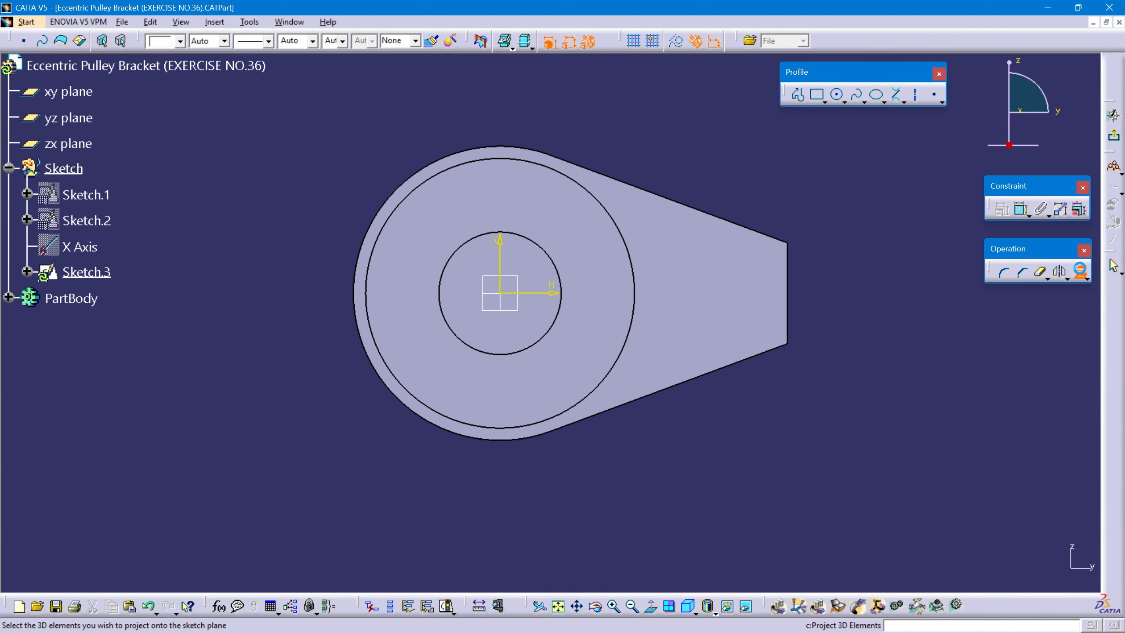
click(492, 355)
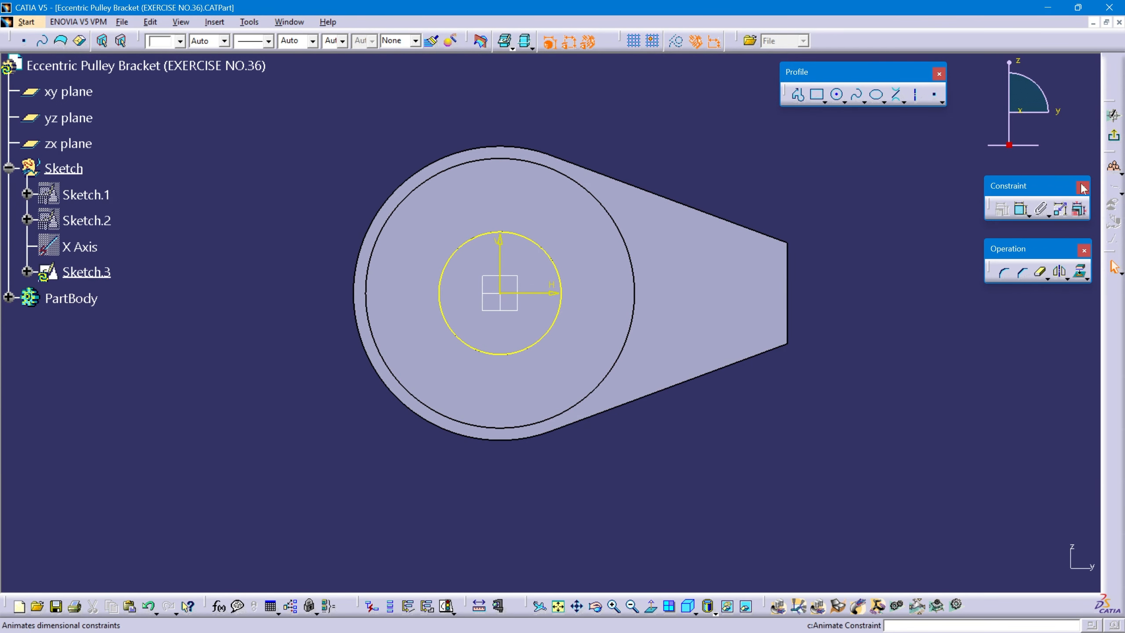
click(1114, 135)
middle_drag(828, 250, 732, 262)
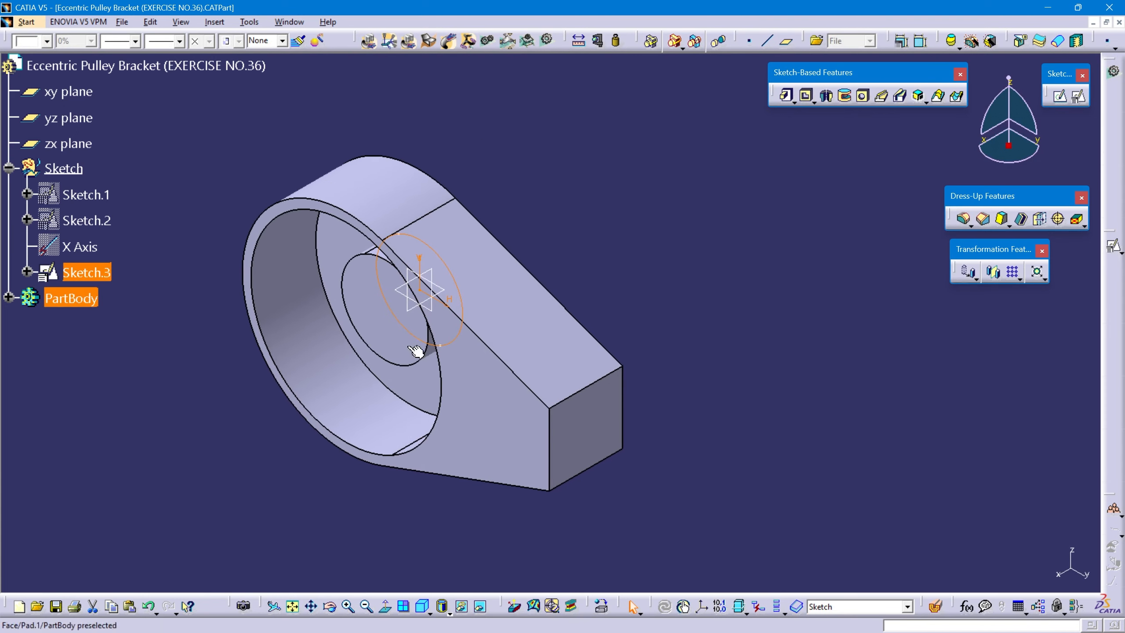
Set PartBody as the in-work object and pad the projected hub circle 8 mm in the reversed direction.
right_click(66, 307)
click(102, 394)
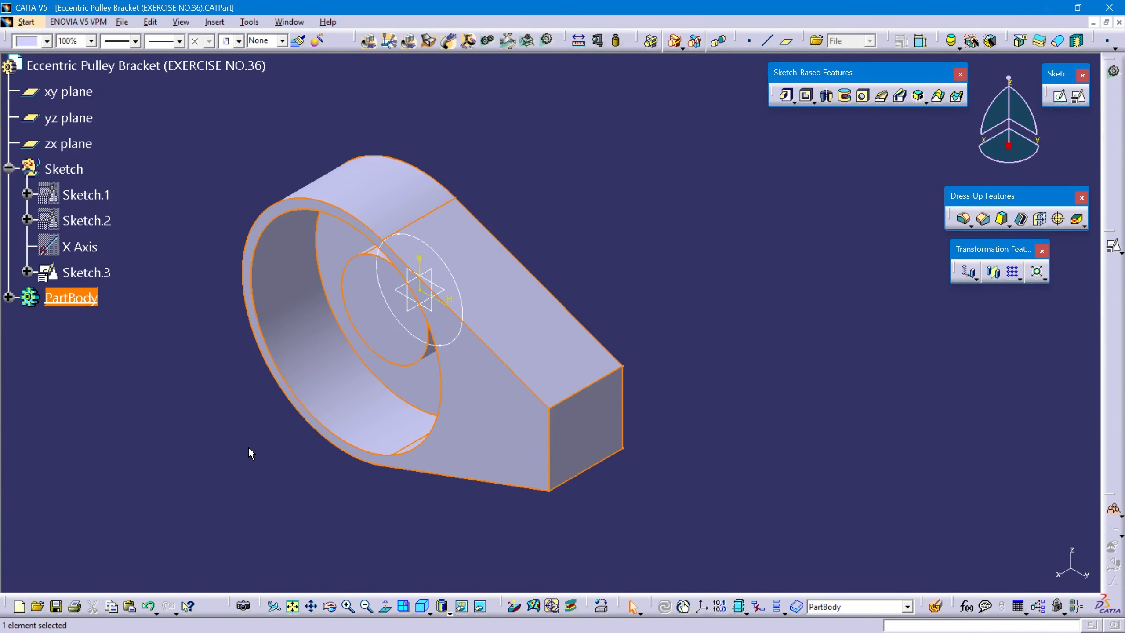
click(739, 347)
click(784, 96)
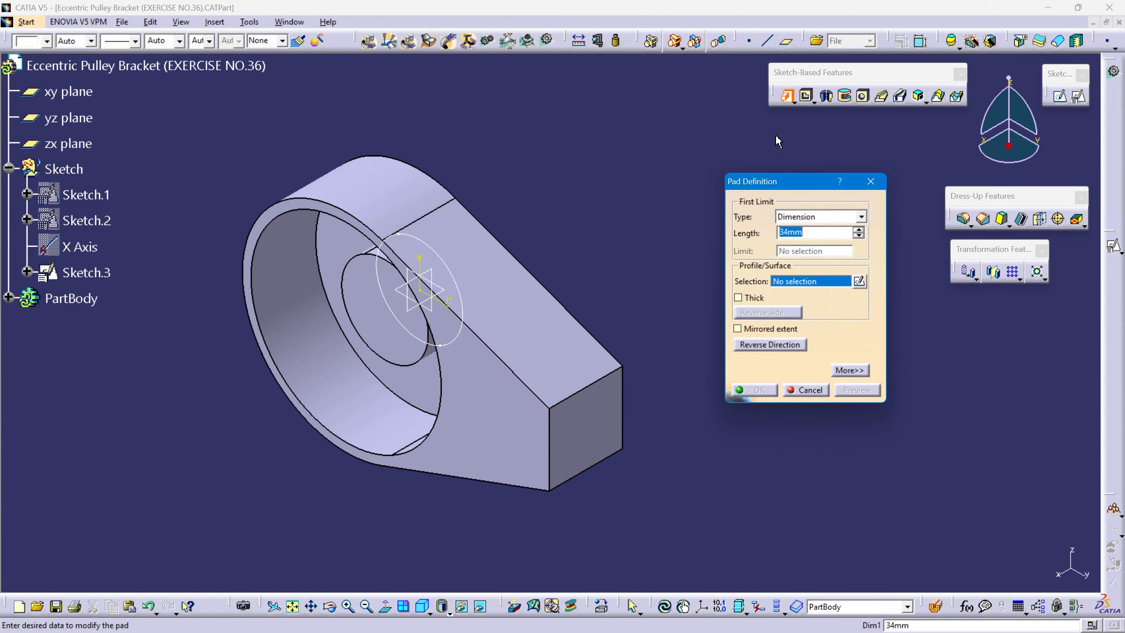
click(96, 277)
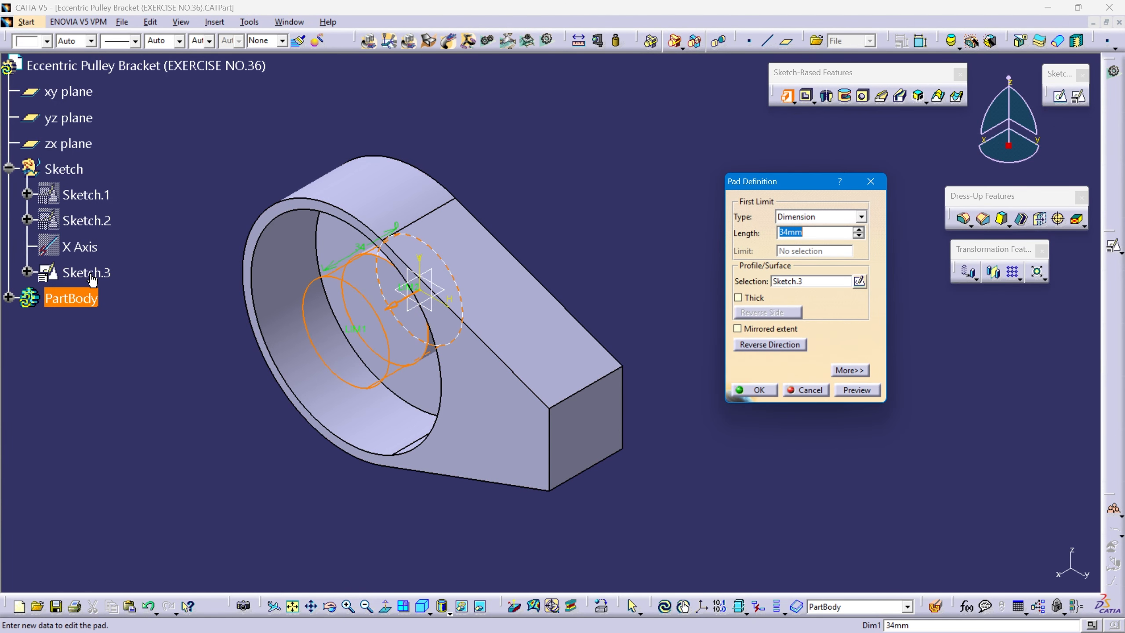
text(8)
click(633, 206)
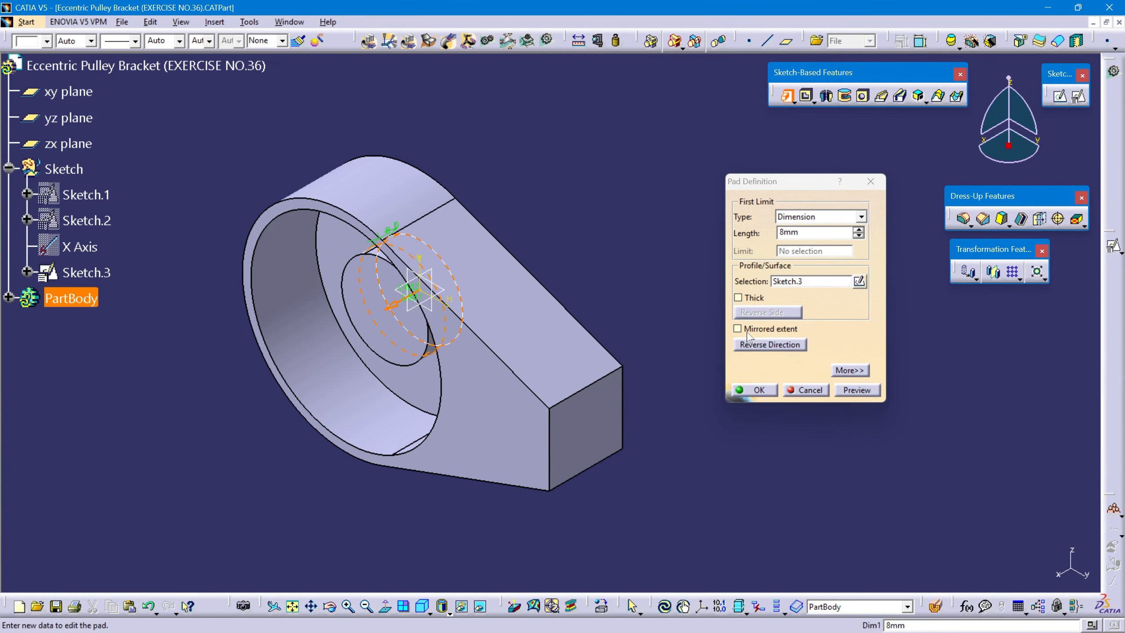
click(770, 345)
click(865, 394)
click(771, 393)
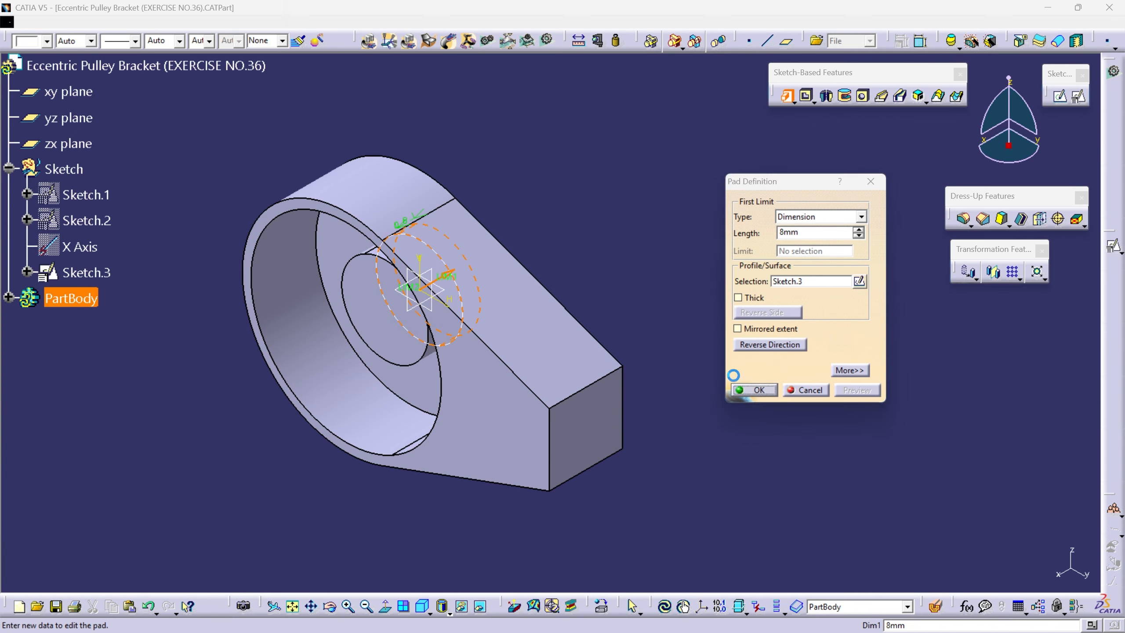
mouse_move(643, 277)
middle_down()
mouse_move(628, 288)
mouse_move(370, 281)
mouse_move(535, 309)
mouse_move(612, 268)
mouse_move(631, 293)
middle_up()
click(561, 521)
click(421, 607)
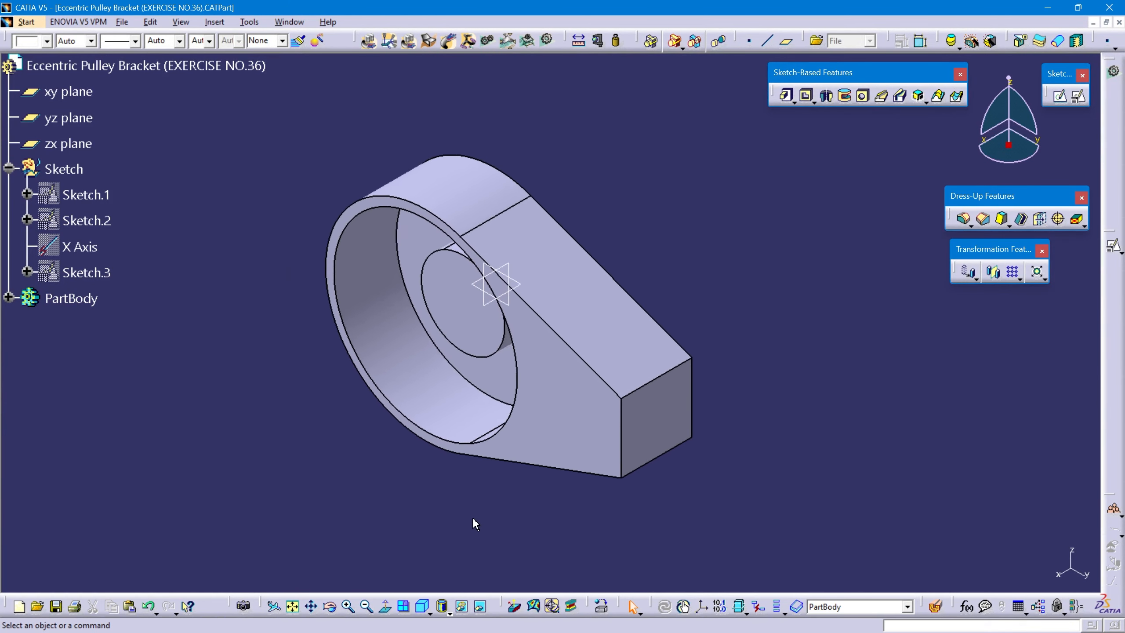
Define a 22 mm diameter hole on the central hub's front face in PartBody, extending Up To Last.
key(alt+Tab)
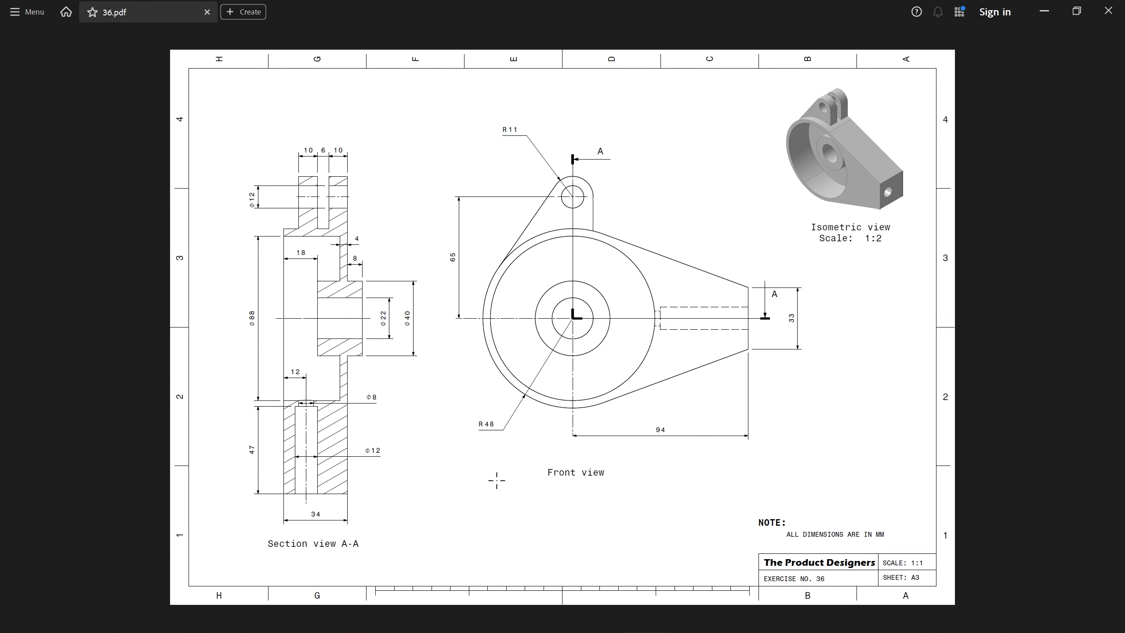
drag(305, 287, 399, 352)
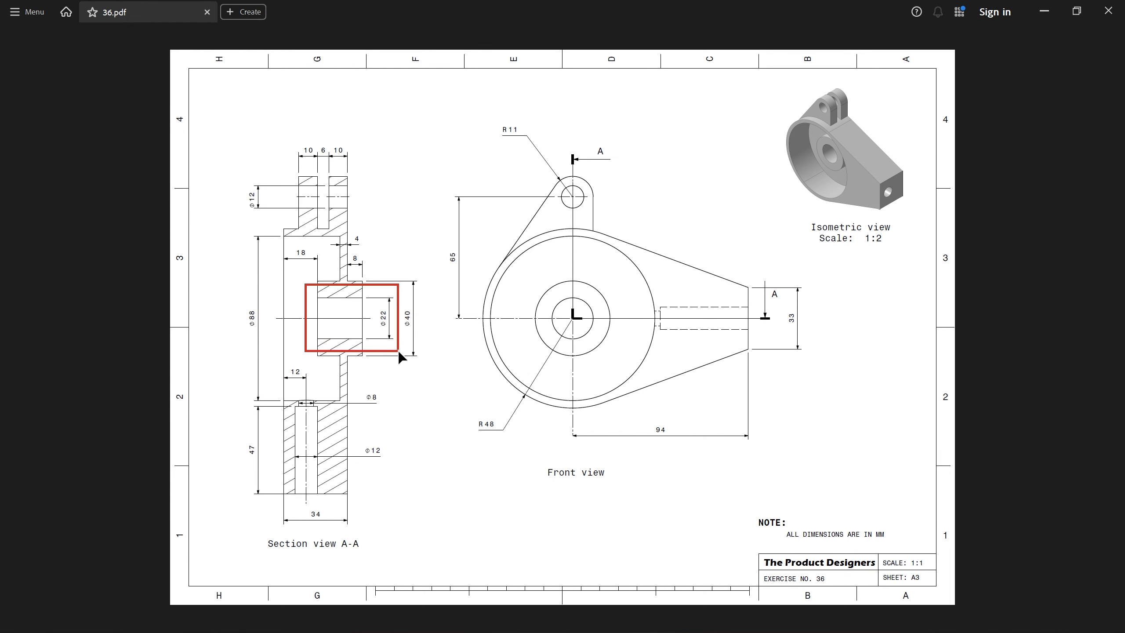
key(alt+Tab)
right_click(70, 297)
click(113, 394)
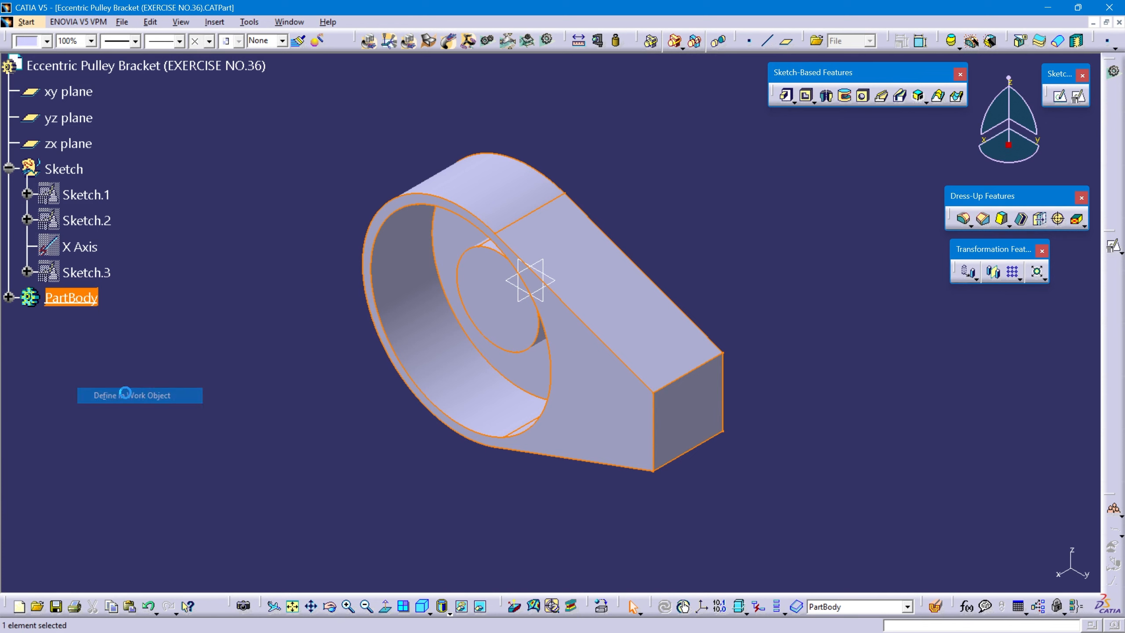
click(862, 96)
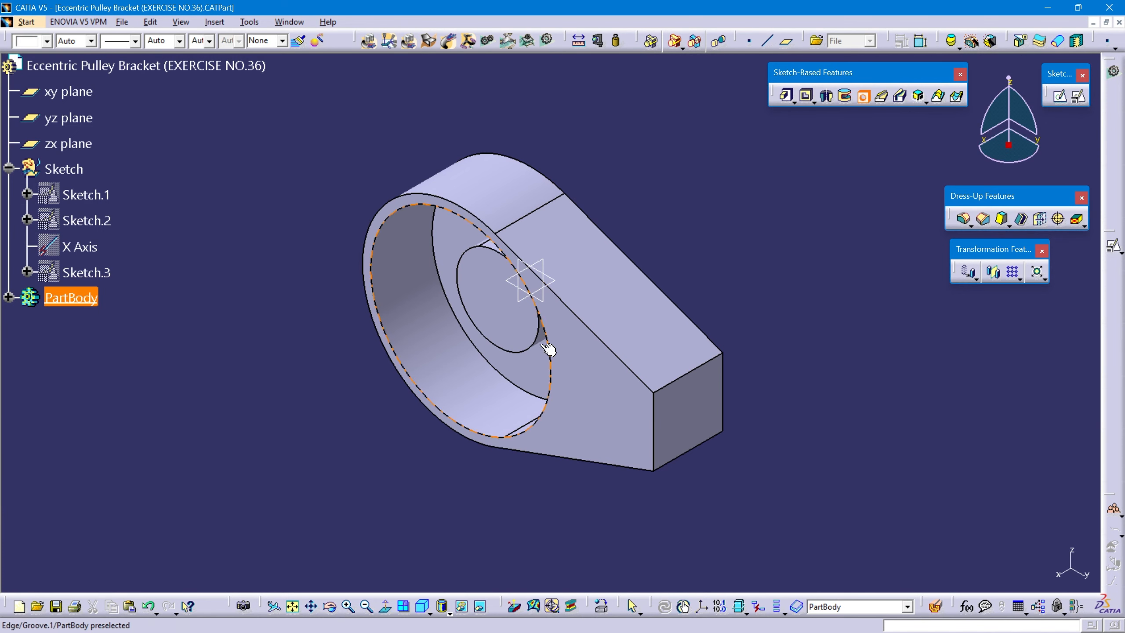
click(506, 311)
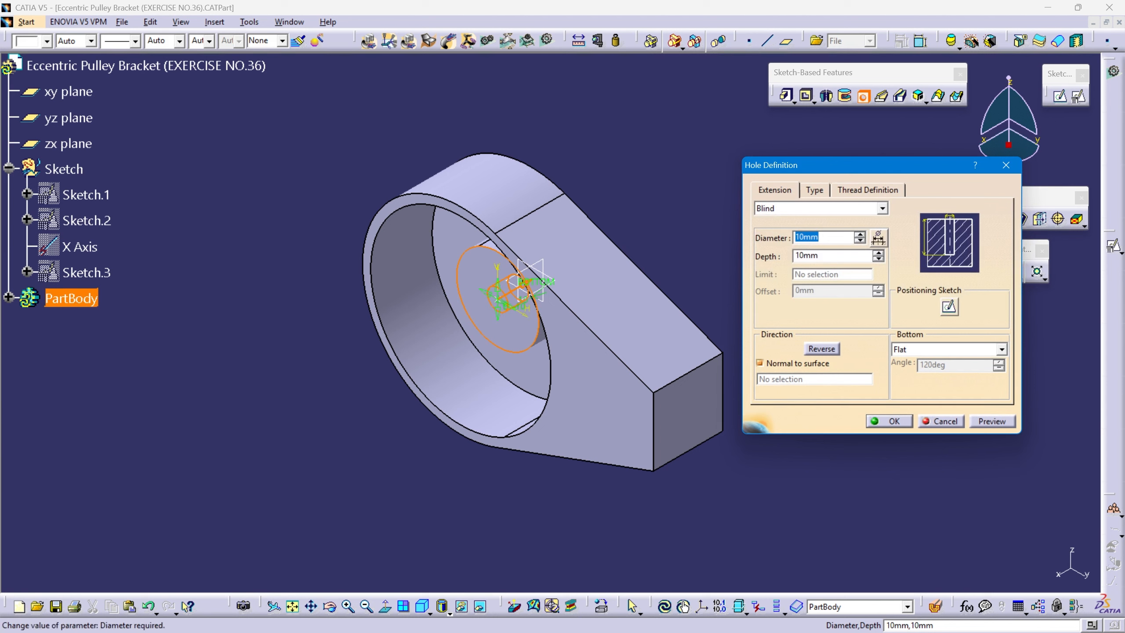
text(22)
key(Return)
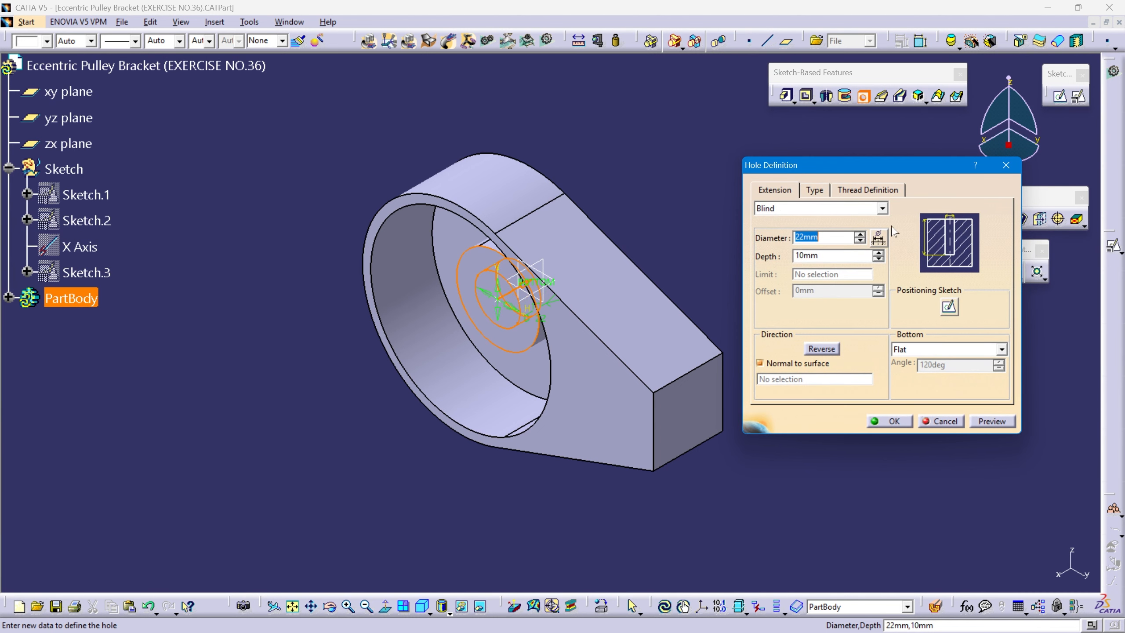
click(883, 209)
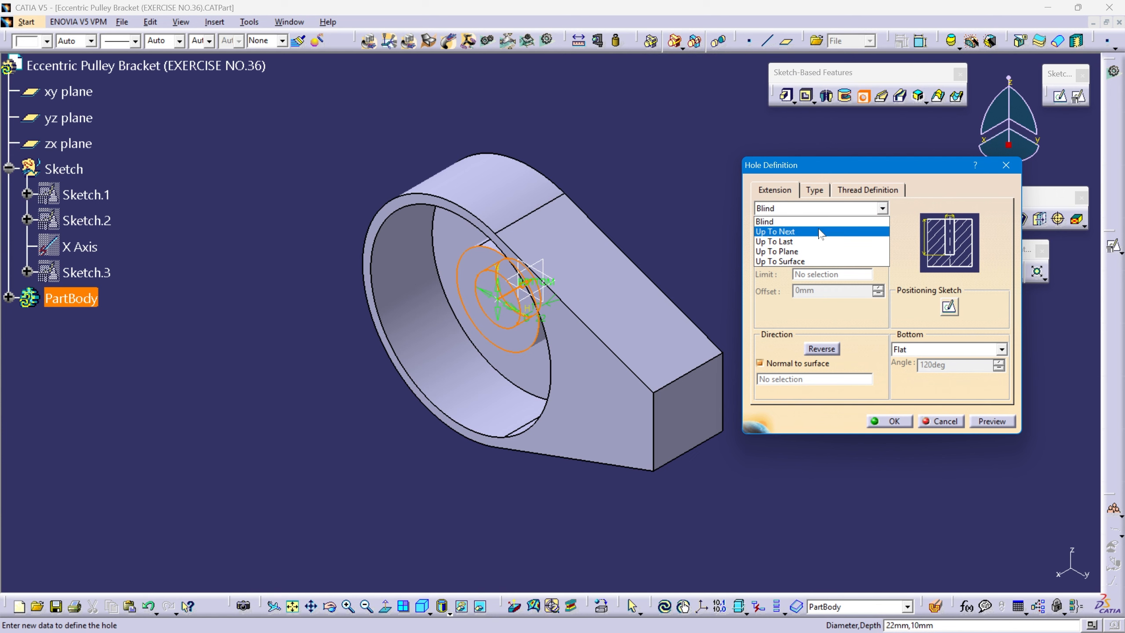
click(815, 242)
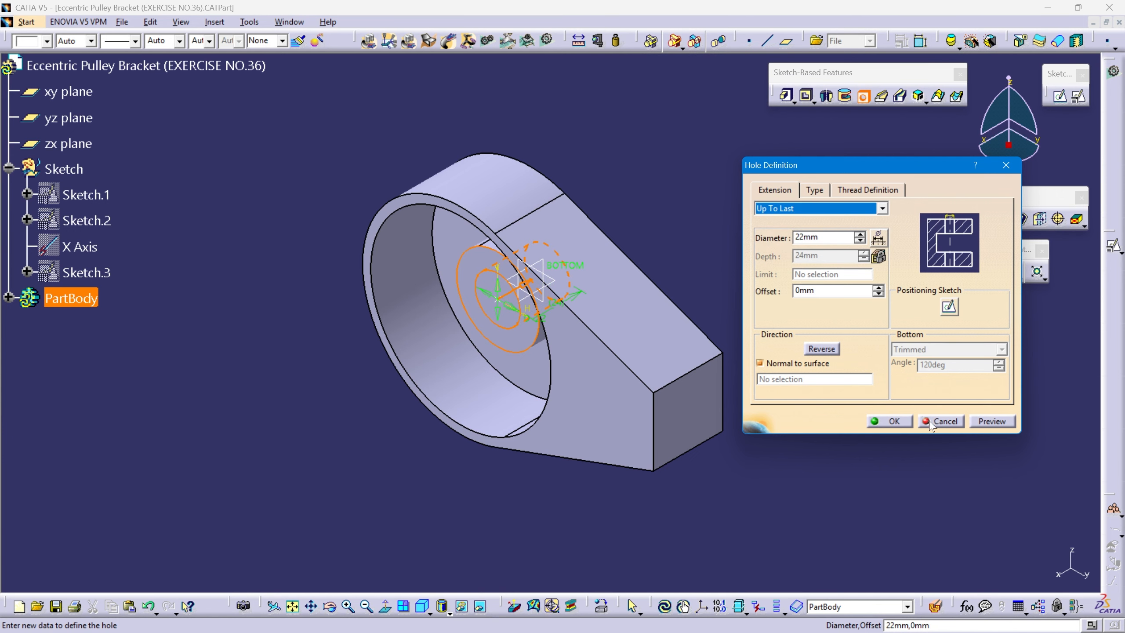
Make the hole's centre point concentric with the hub's circular edge in its positioning sketch and create the hole.
click(949, 307)
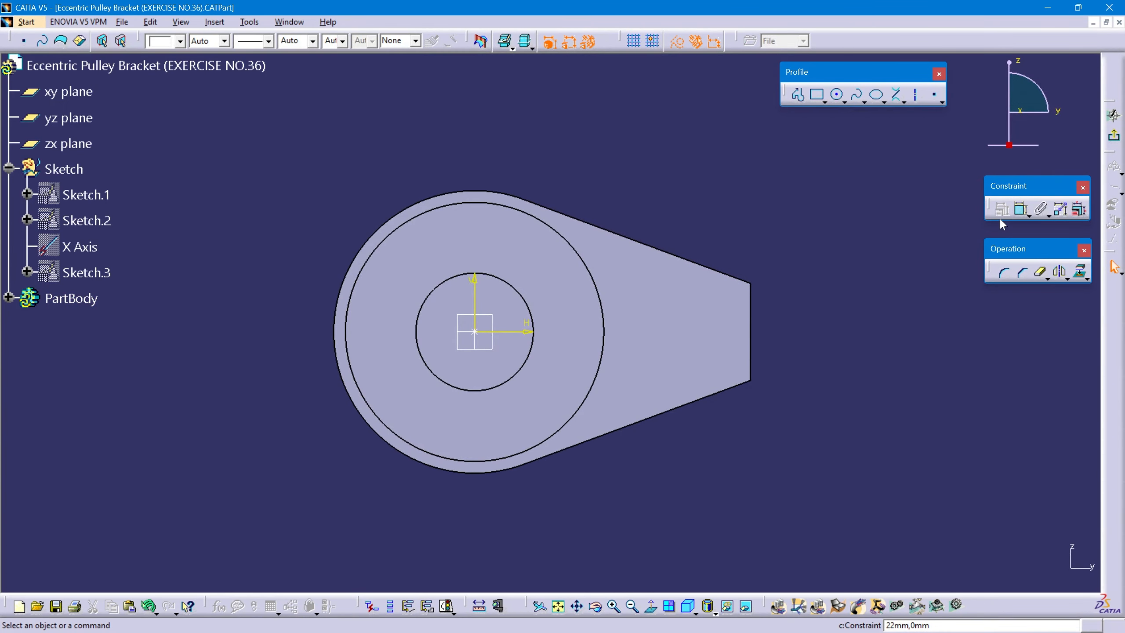
click(1021, 208)
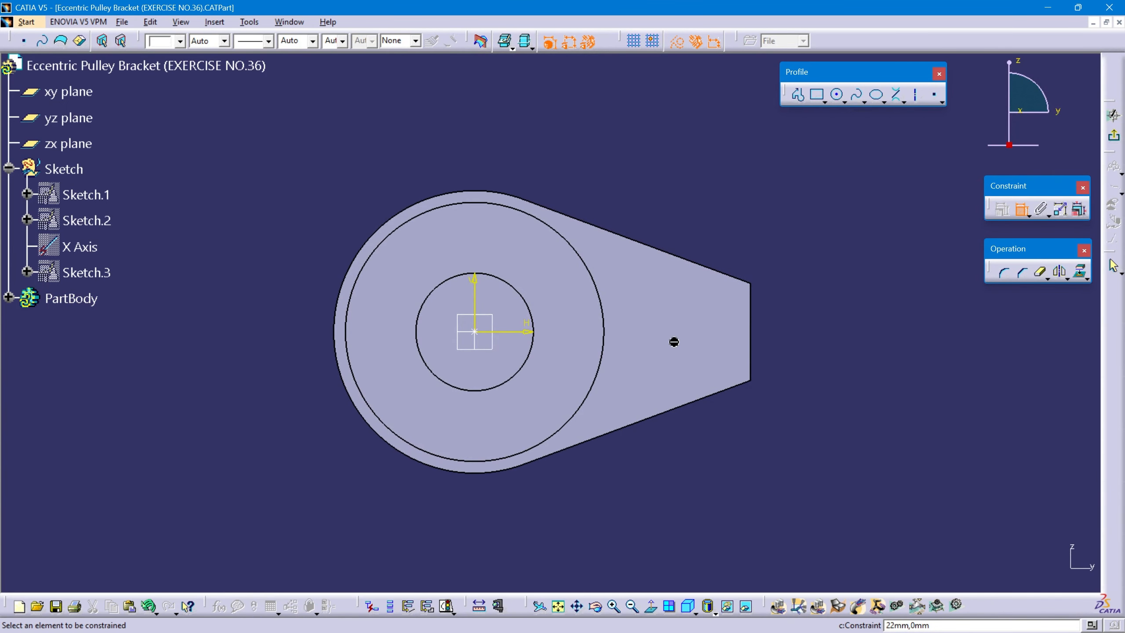
click(474, 330)
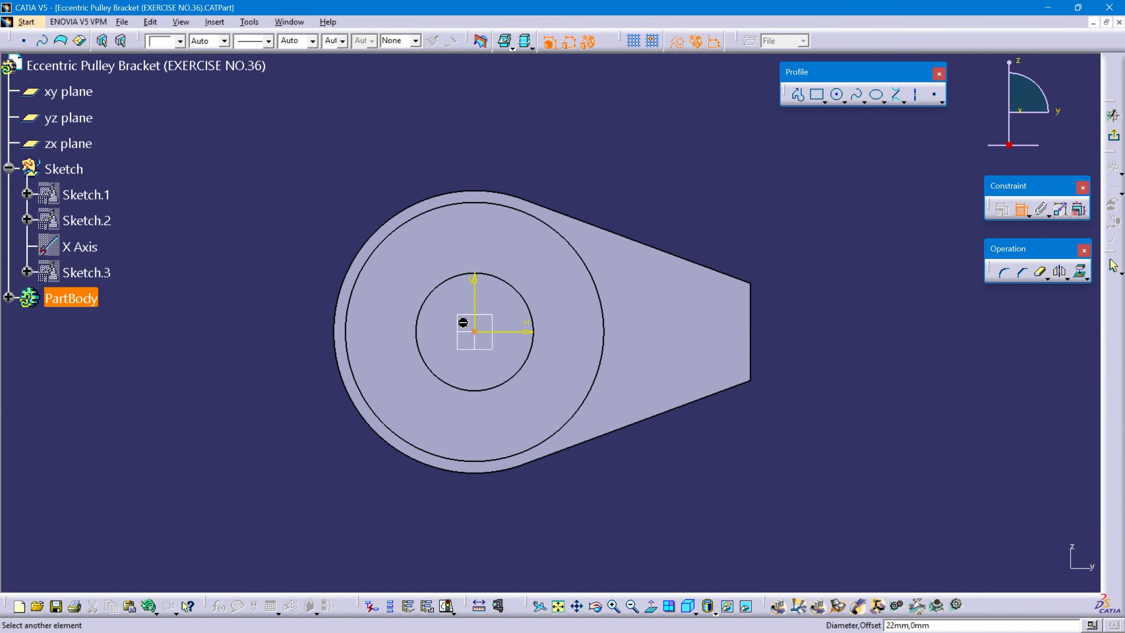
click(417, 316)
right_click(218, 215)
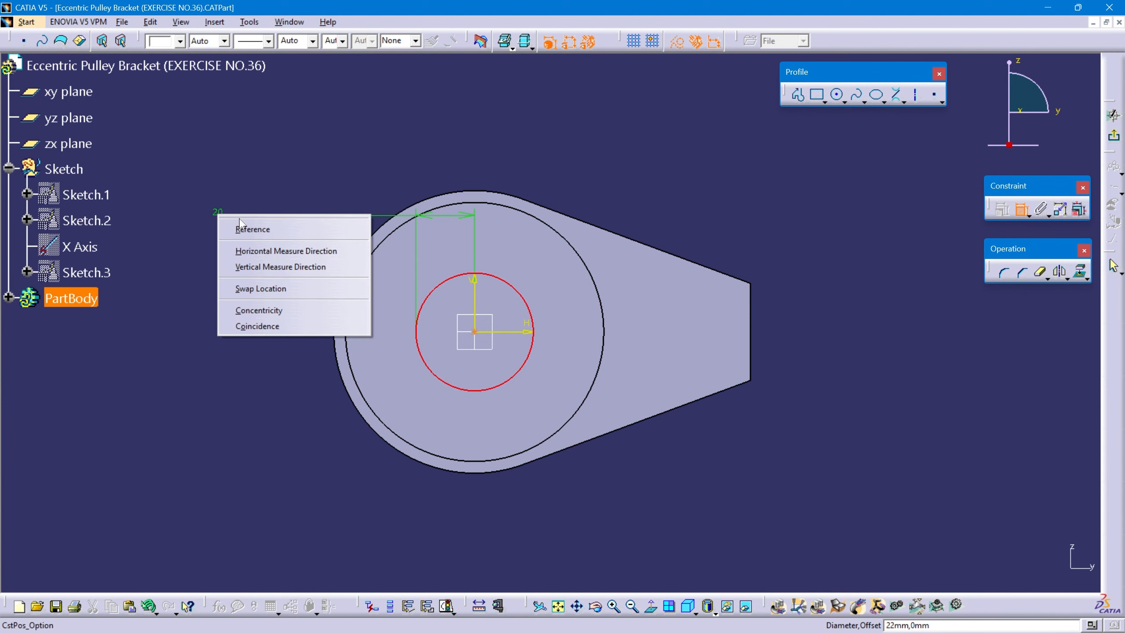
click(284, 311)
click(1115, 139)
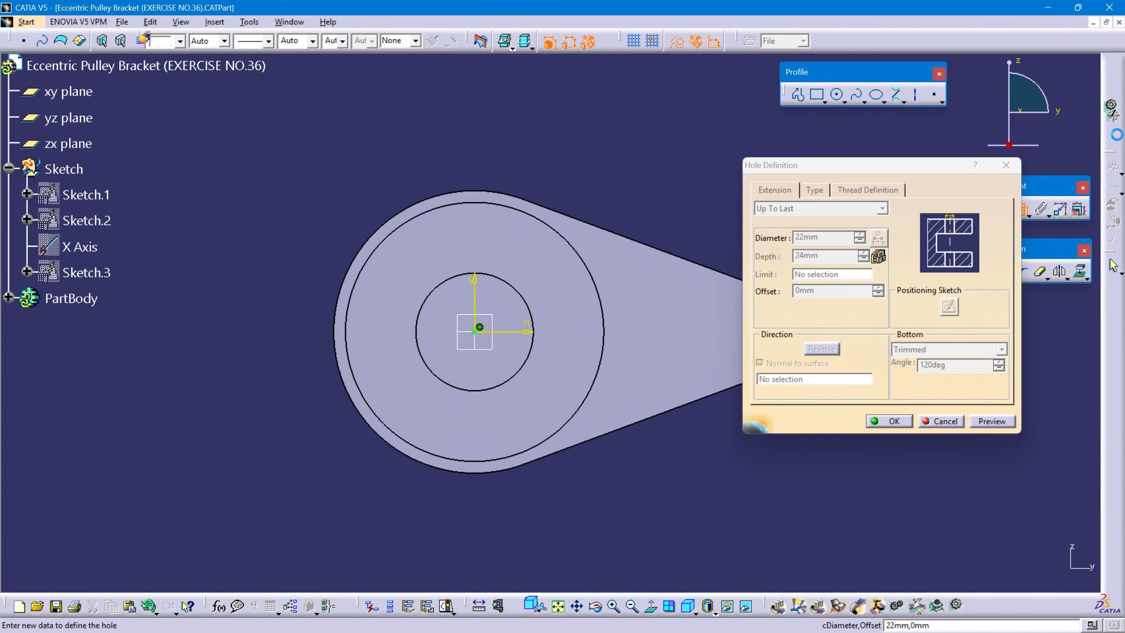
click(895, 426)
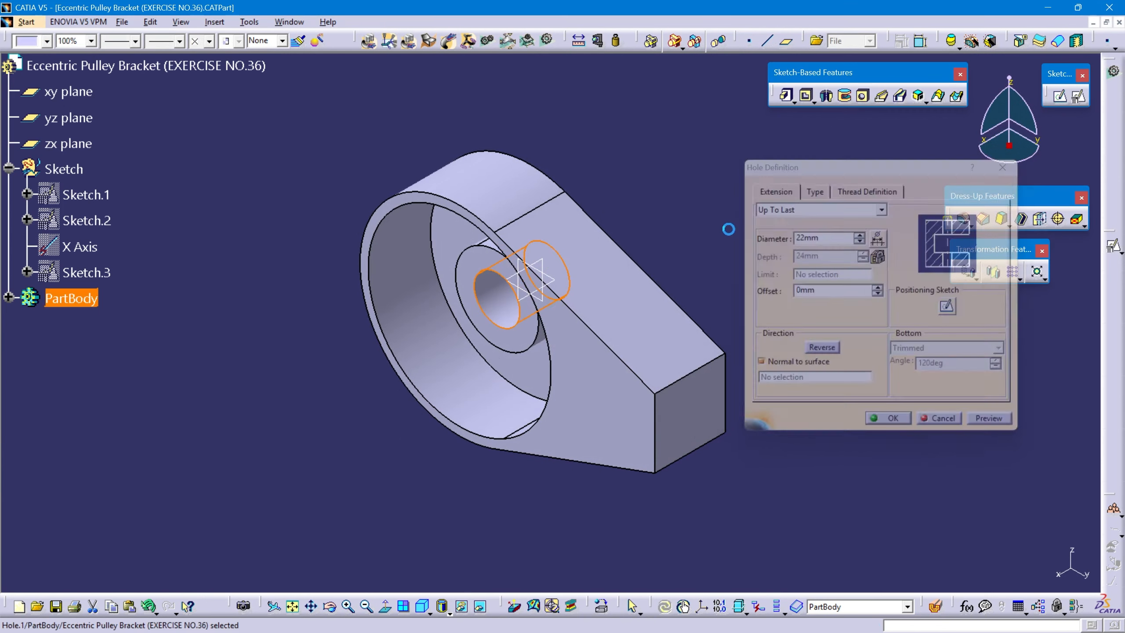
middle_drag(700, 268, 648, 297)
click(422, 606)
click(293, 606)
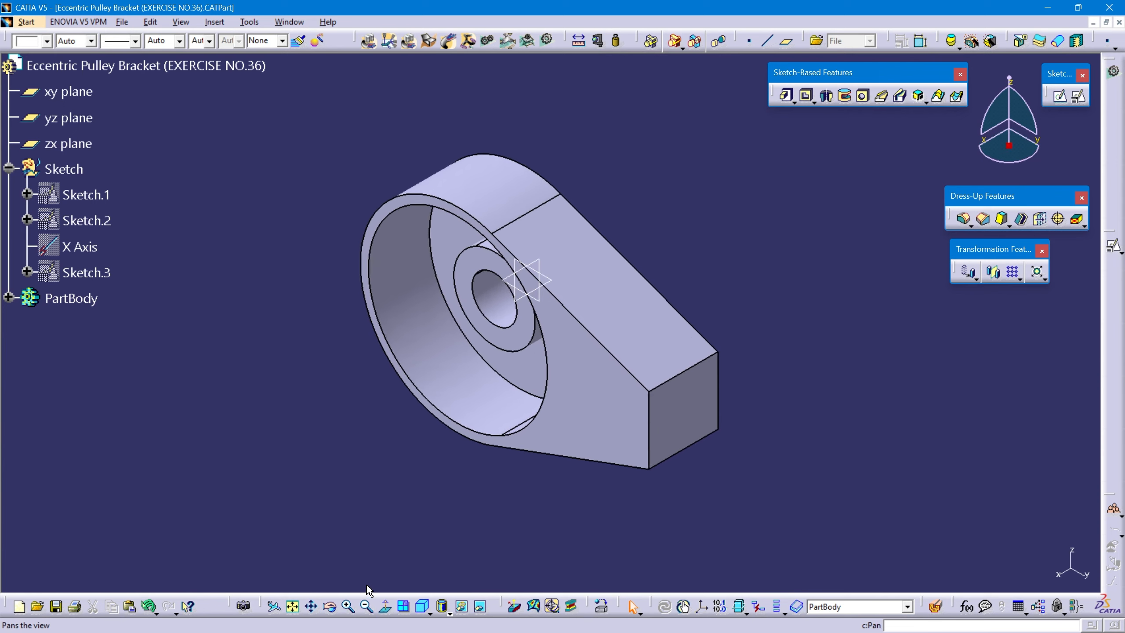
Switch to the PDF drawing and examine the stepped arm hole's diameters, depth and offset in section view A-A and the front view.
key(alt+Tab)
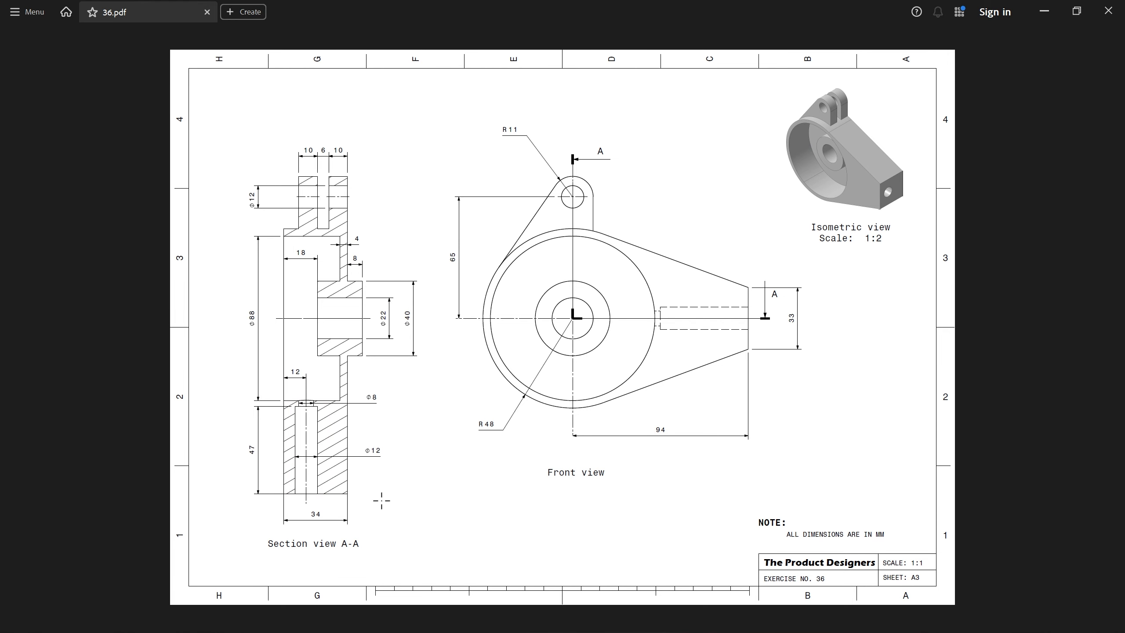
mouse_move(288, 391)
mouse_down()
mouse_move(330, 453)
mouse_move(332, 499)
mouse_up()
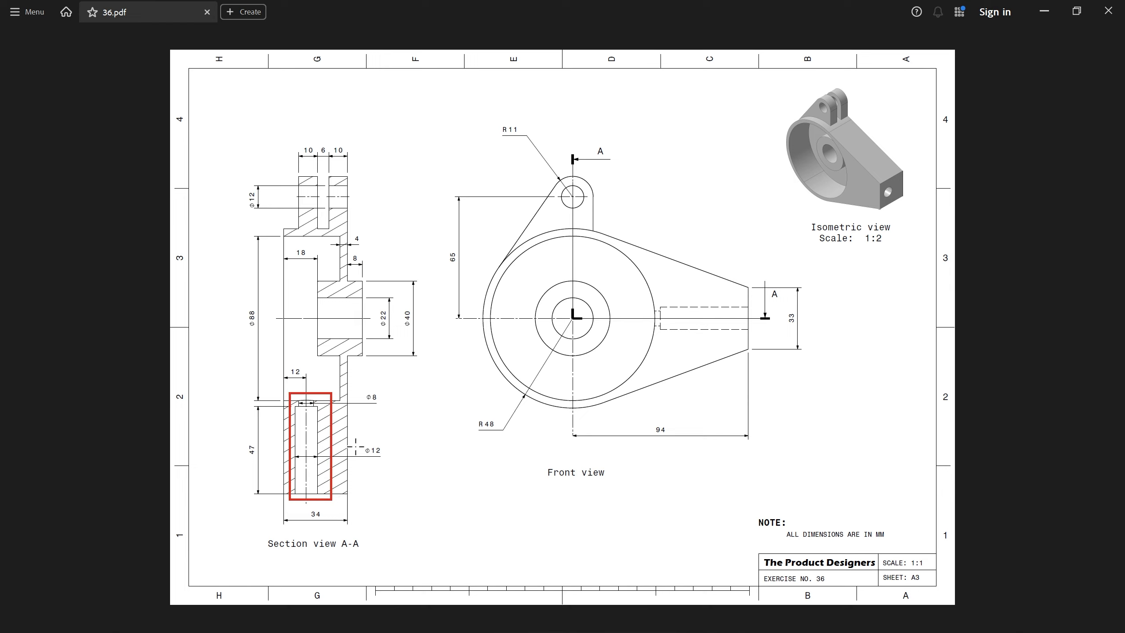
drag(359, 446, 390, 455)
drag(243, 443, 265, 463)
drag(375, 400, 383, 405)
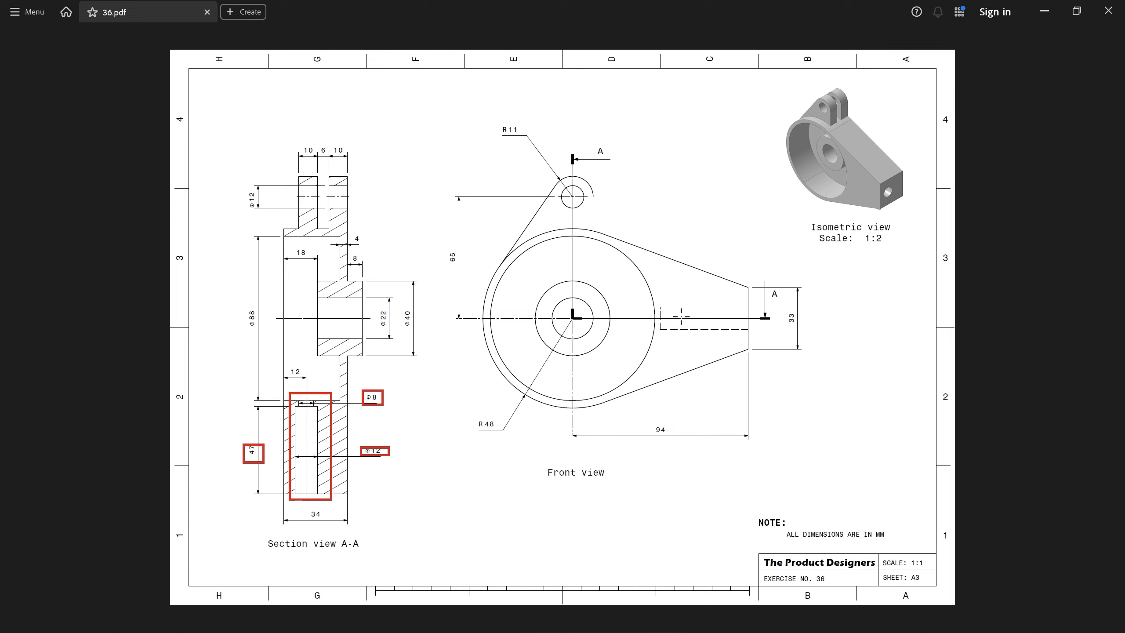
drag(631, 316, 756, 316)
drag(276, 362, 318, 380)
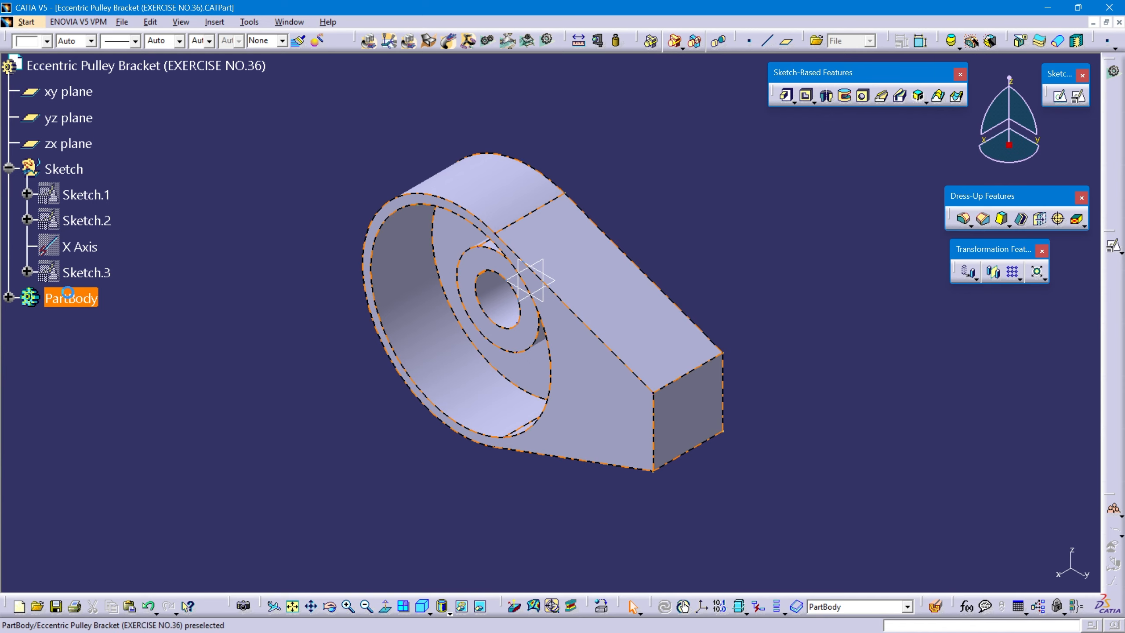
Switch back to CATIA, set PartBody as in-work object, and define an 8 mm diameter Up To Next hole on the arm's end face.
right_click(67, 293)
click(120, 387)
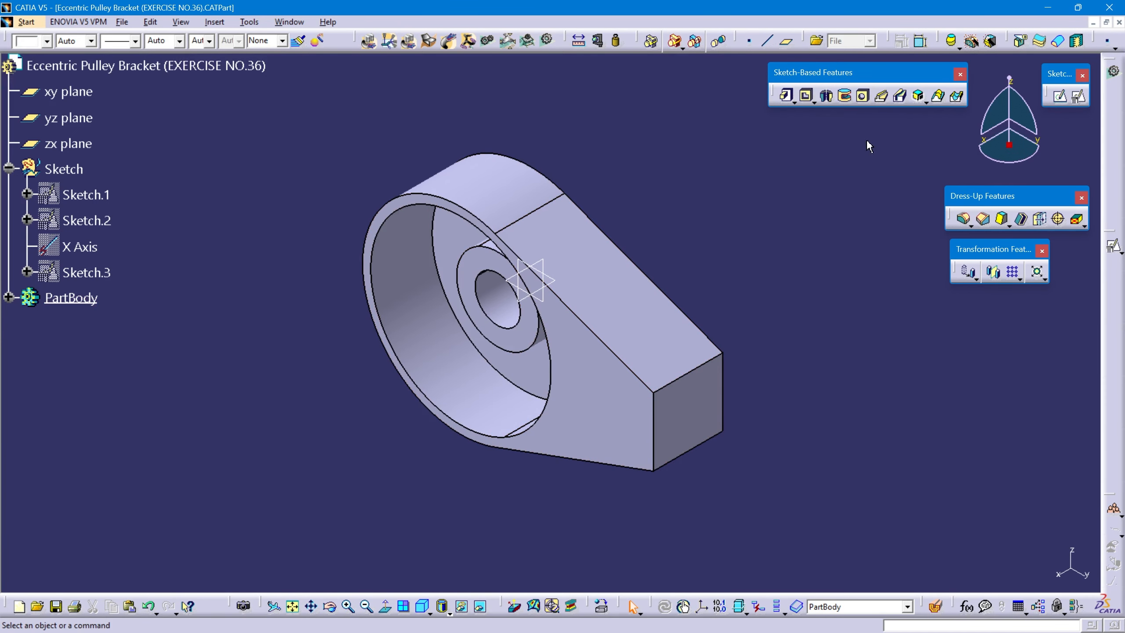
click(863, 96)
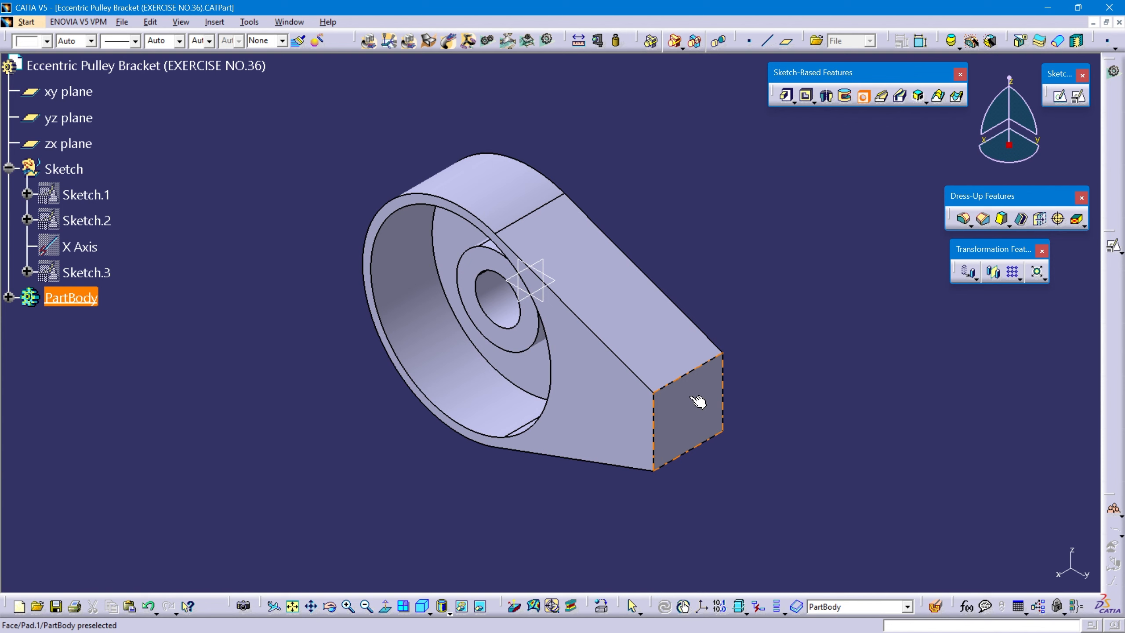
click(699, 412)
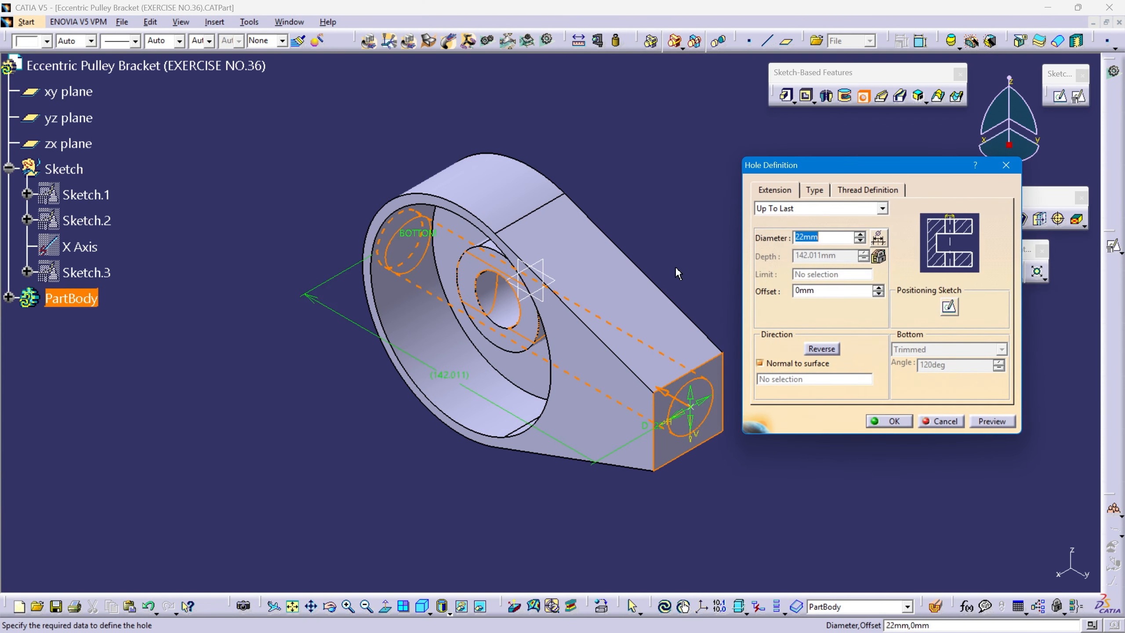
middle_drag(680, 269, 584, 247)
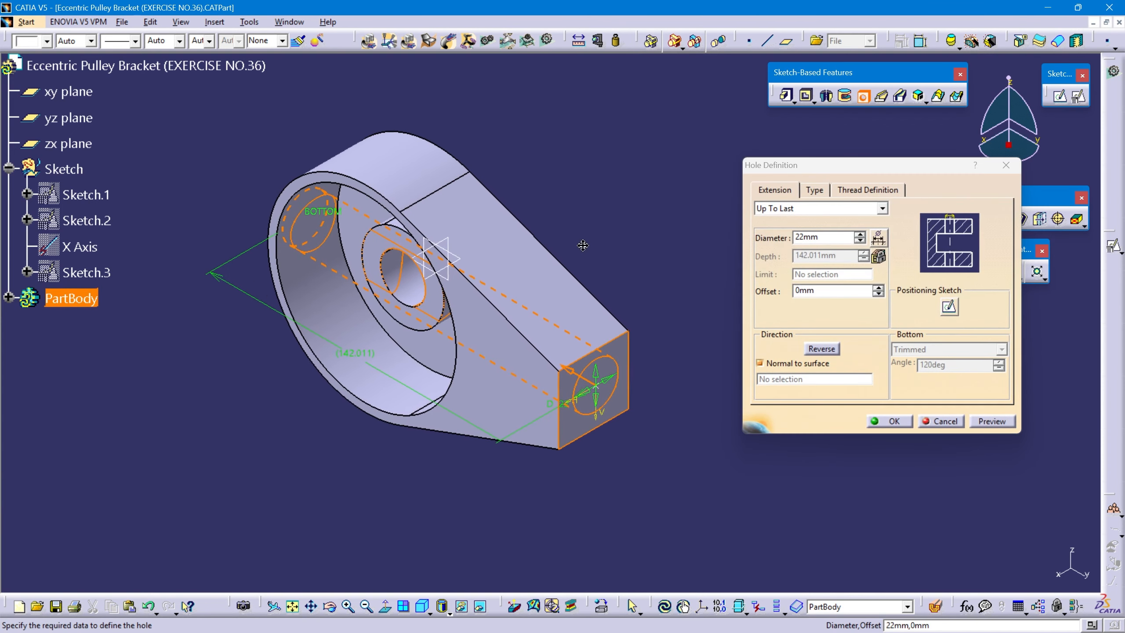
click(882, 209)
click(815, 232)
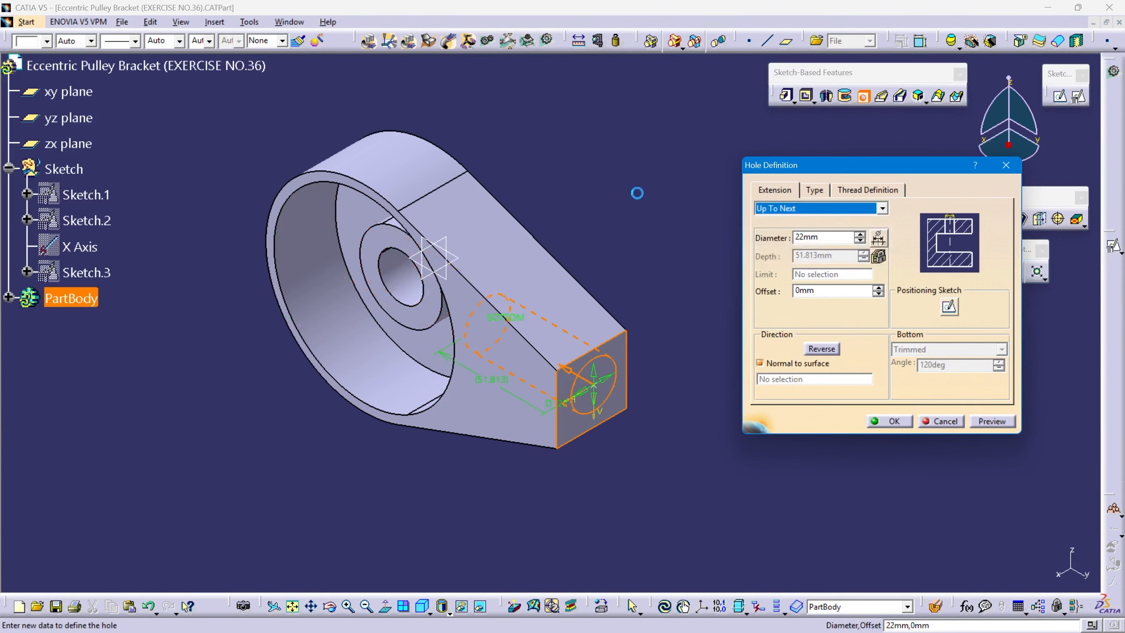
middle_drag(503, 335, 444, 342)
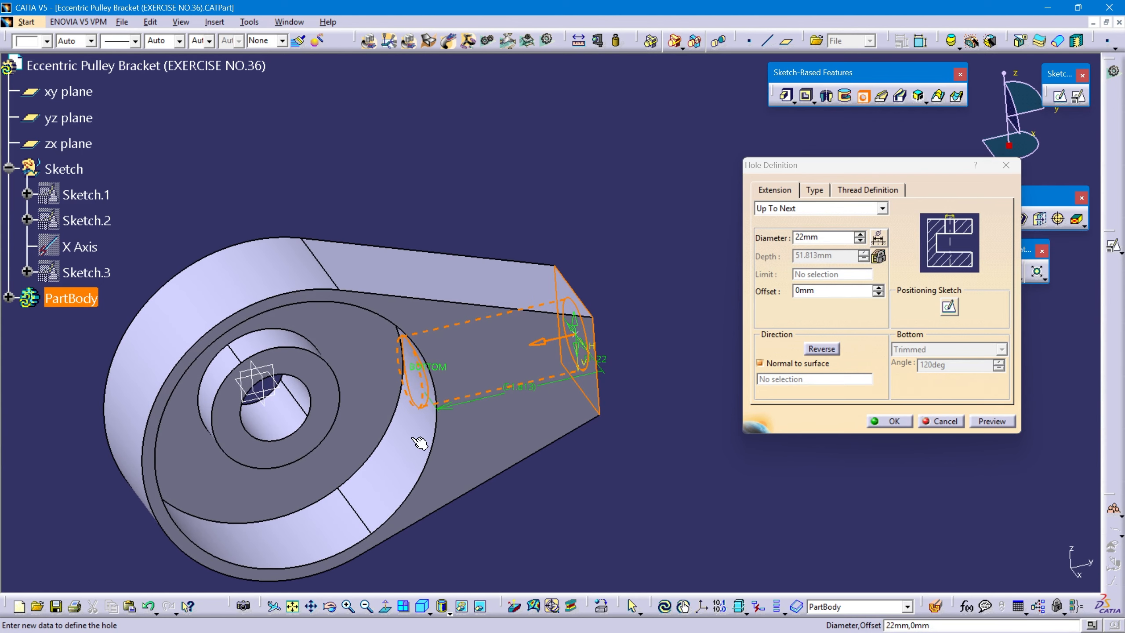
middle_drag(493, 434, 466, 376)
drag(832, 240, 743, 252)
text(8)
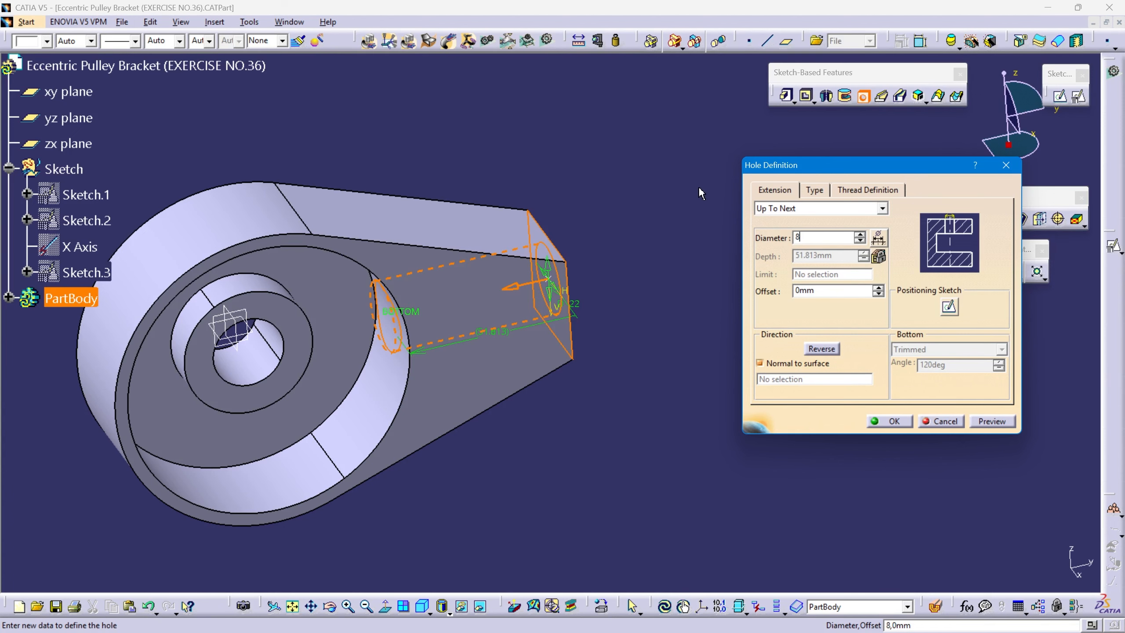
middle_drag(644, 269, 434, 390)
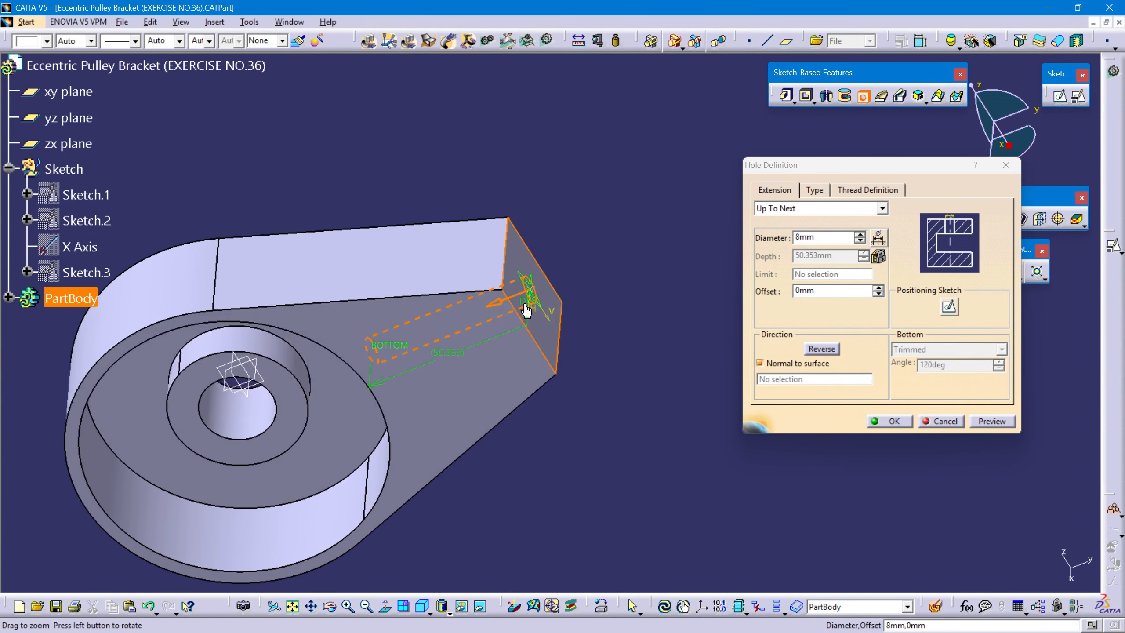
Make the arm hole counterbored with a 12 mm counterbore diameter and 47 mm depth.
click(814, 191)
click(898, 209)
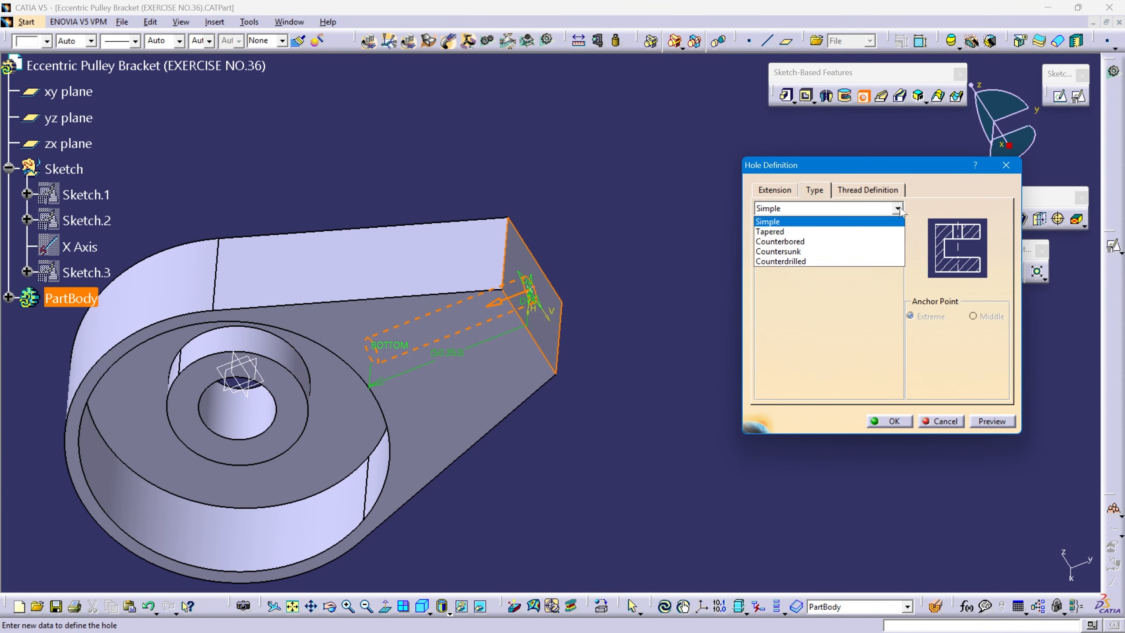
click(836, 239)
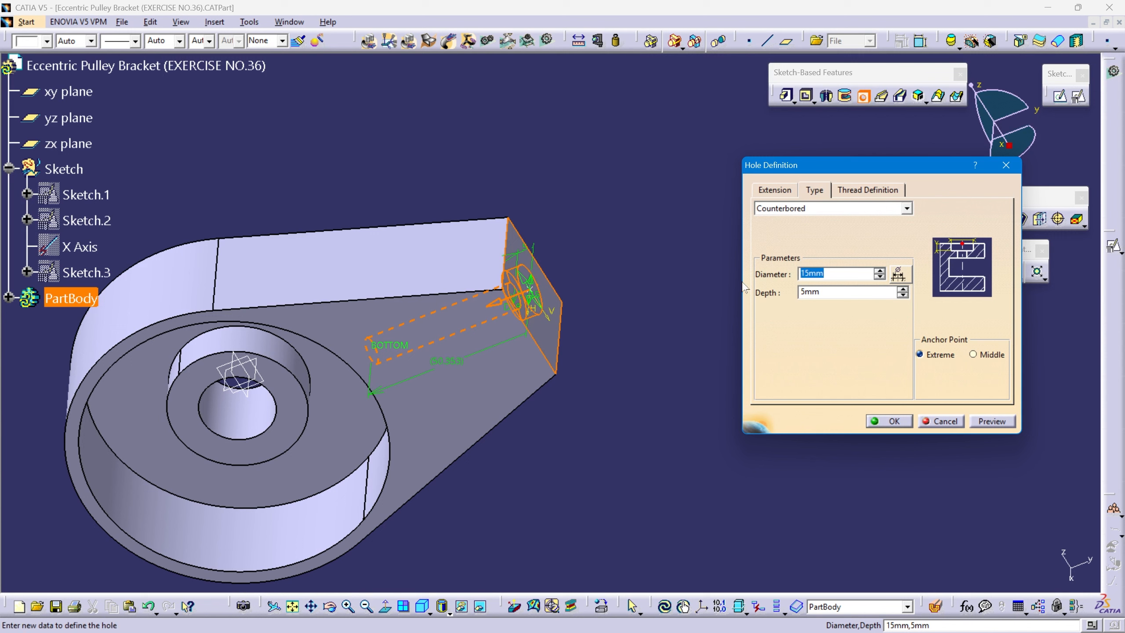
text(12)
key(Tab)
text(47)
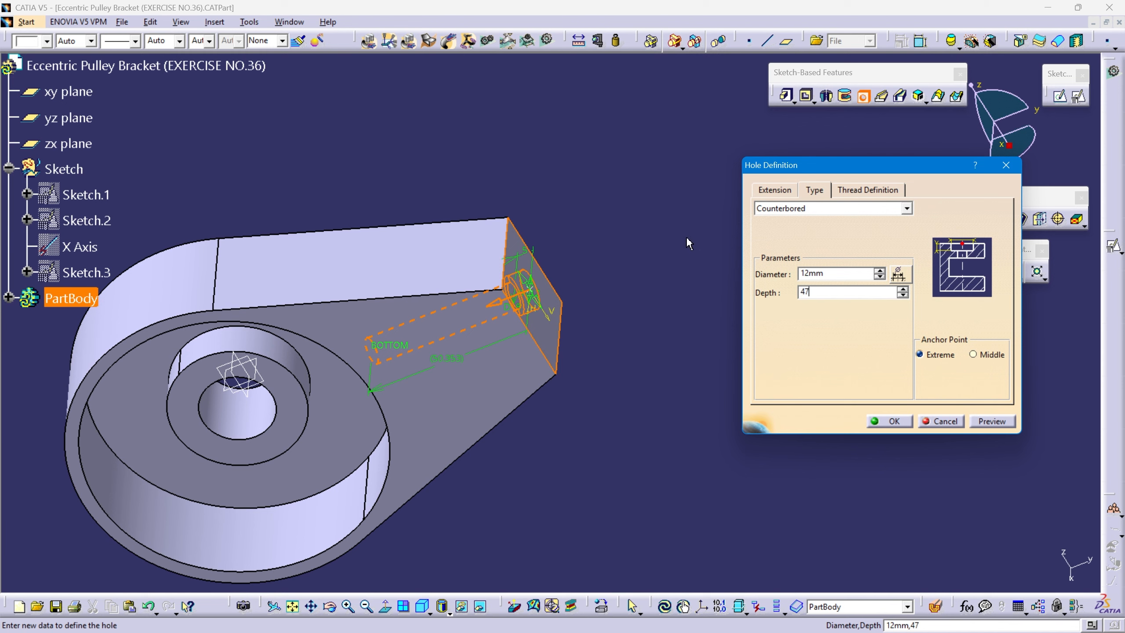
key(Return)
middle_drag(688, 309, 563, 340)
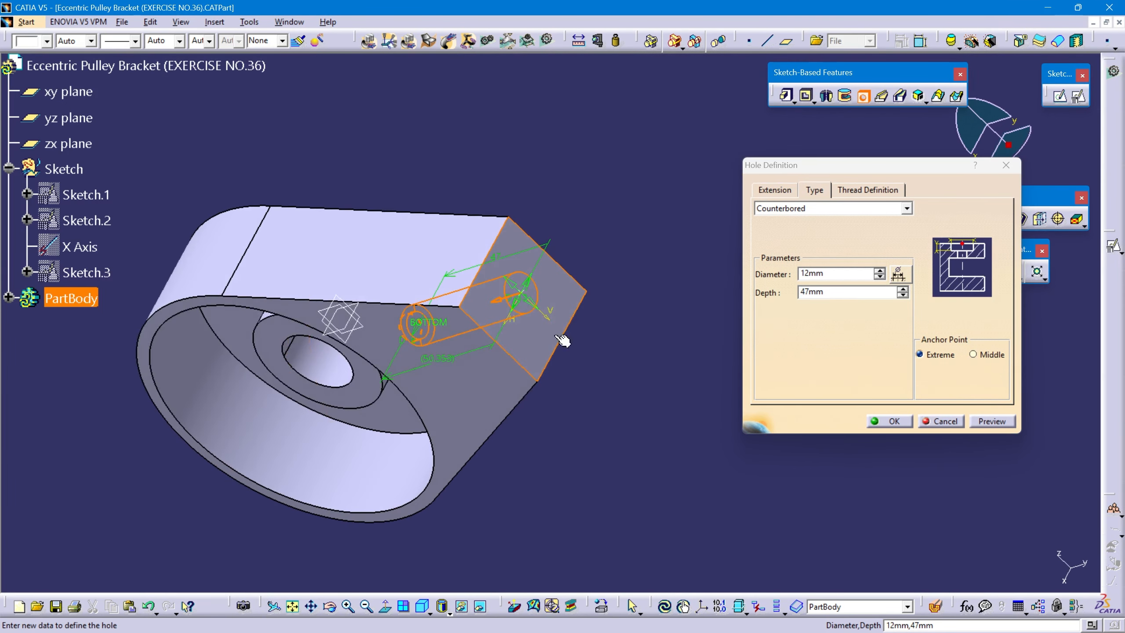
Open the hole's positioning sketch and constrain its centre point coincident with the xy plane.
click(784, 191)
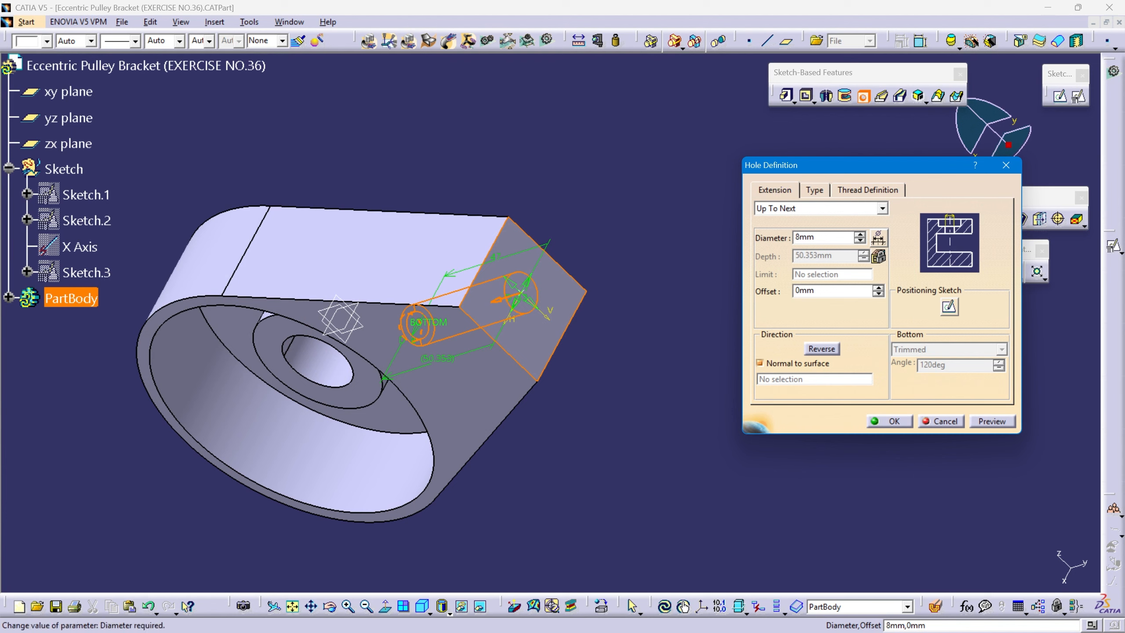
click(951, 305)
mouse_move(629, 306)
middle_down()
mouse_move(517, 302)
mouse_move(519, 314)
middle_up()
middle_drag(688, 311, 544, 273)
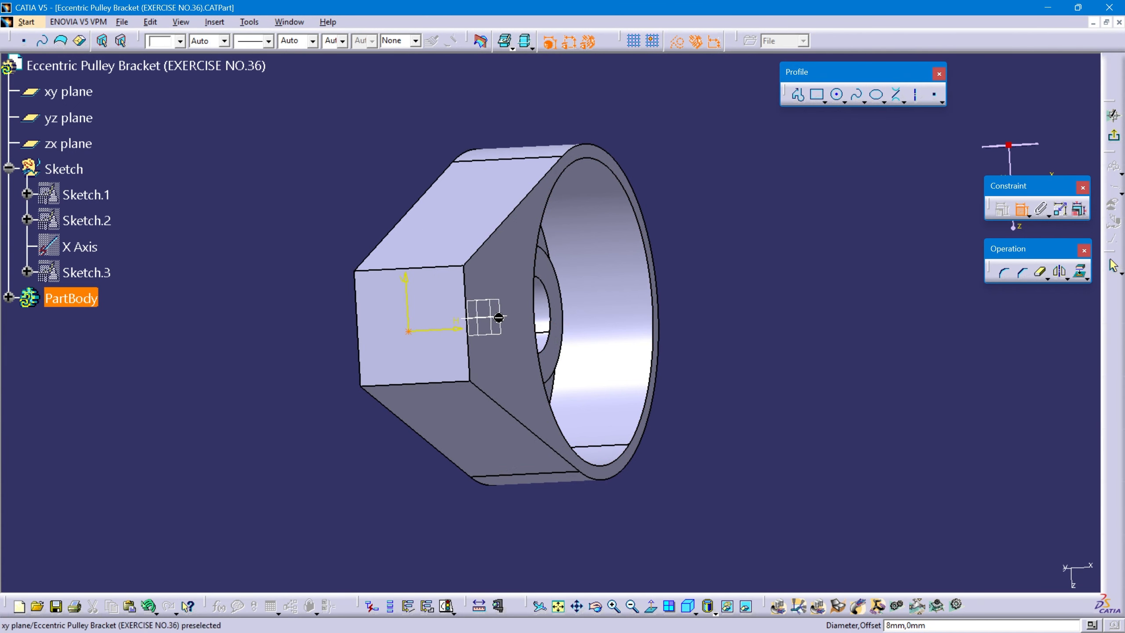
click(491, 319)
right_click(291, 309)
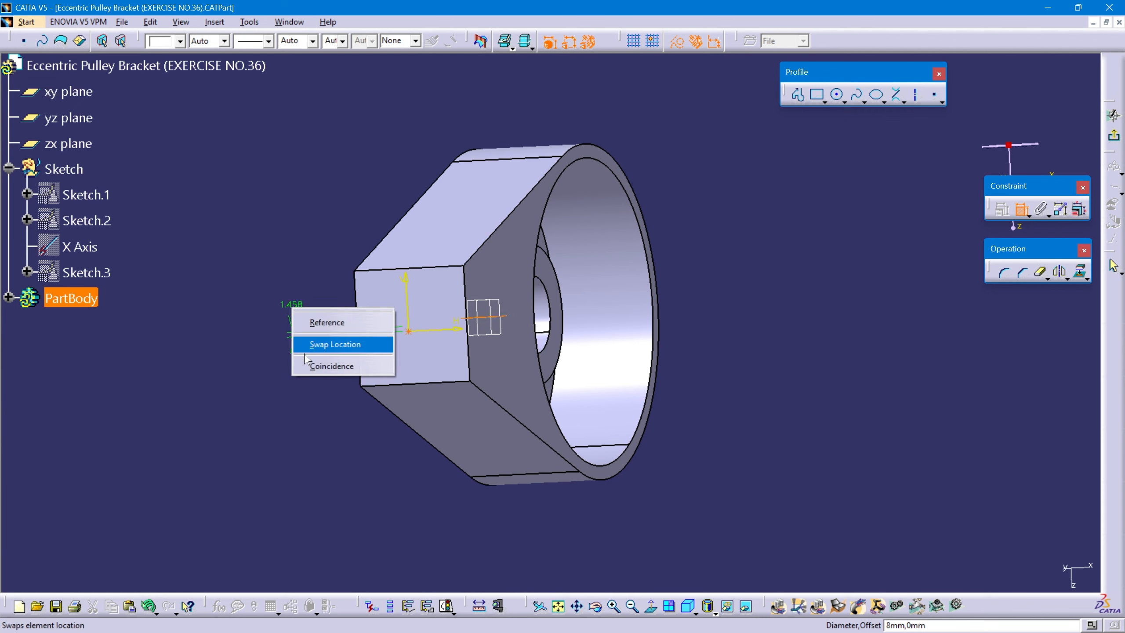
click(312, 367)
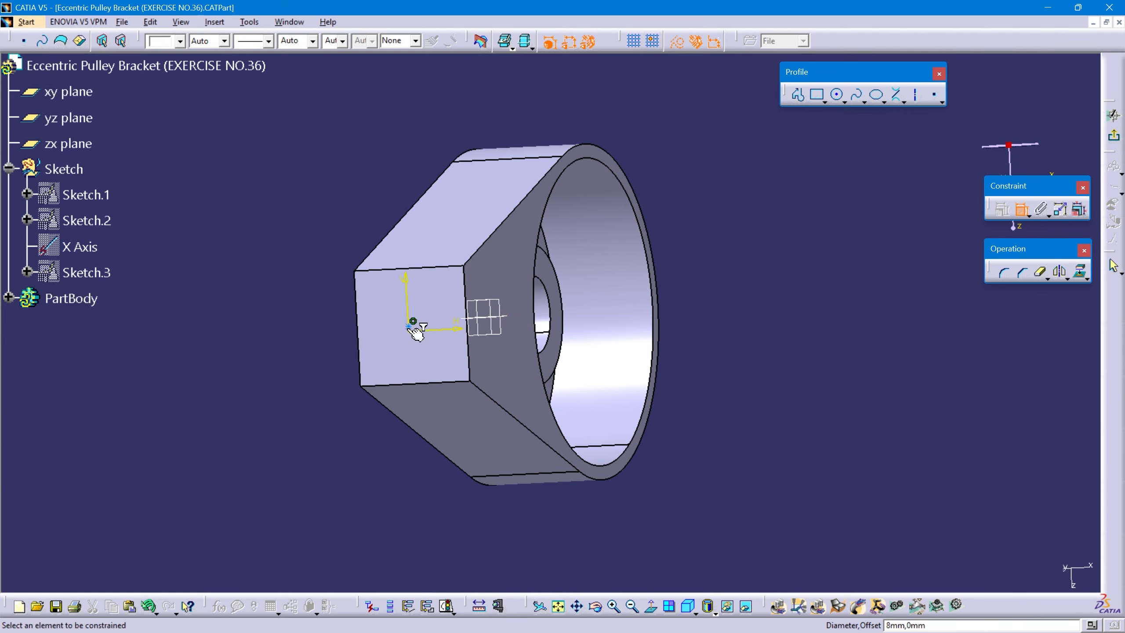
Constrain the hole centre 12 mm from the arm's face on the open-rim side, exit the sketch and create the hole.
middle_drag(438, 328, 541, 355)
click(498, 316)
double_click(472, 513)
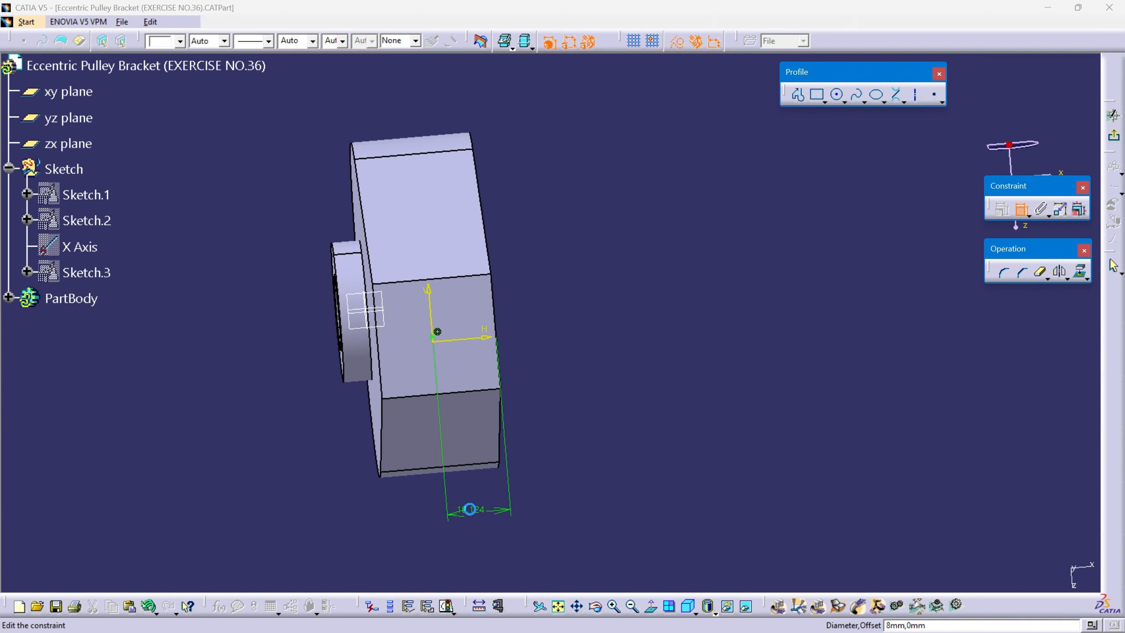
text(12)
key(Return)
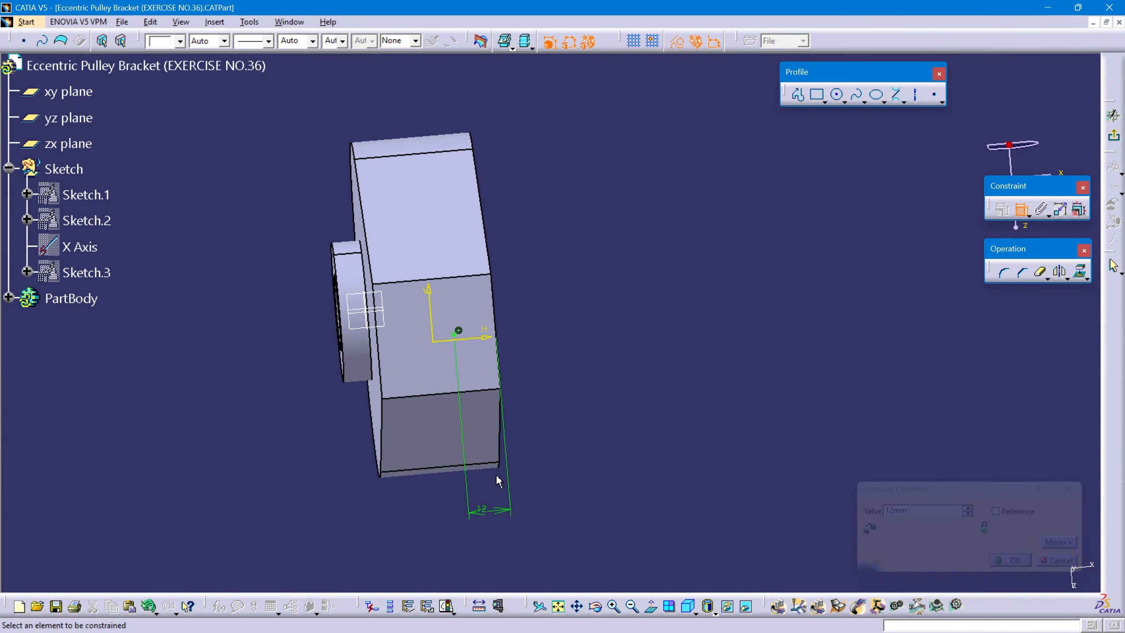
click(1113, 115)
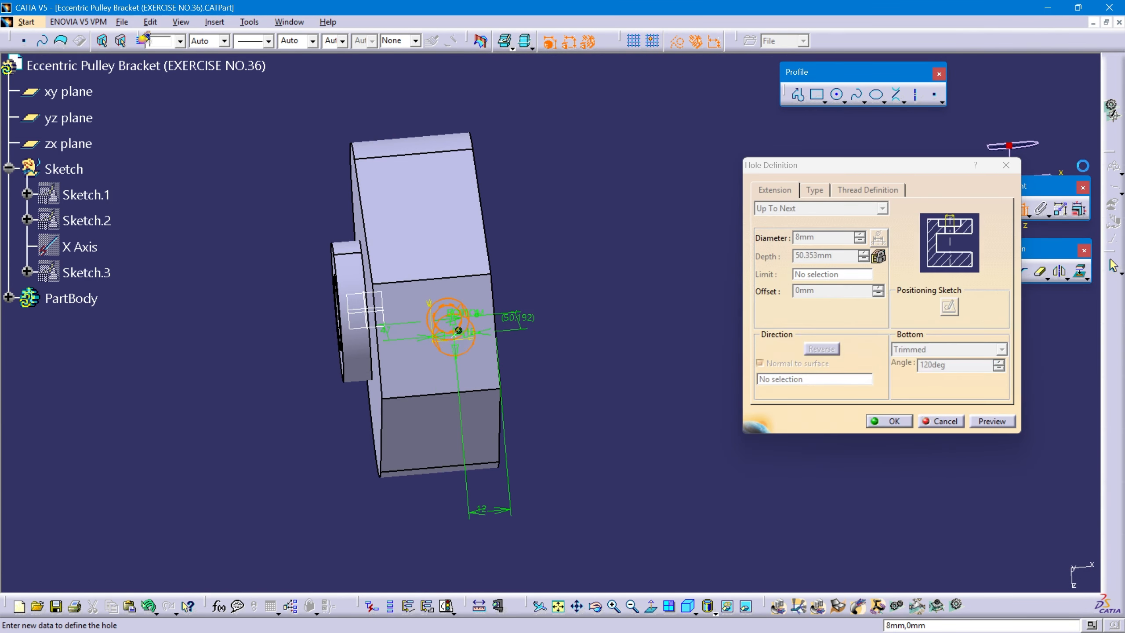
click(881, 422)
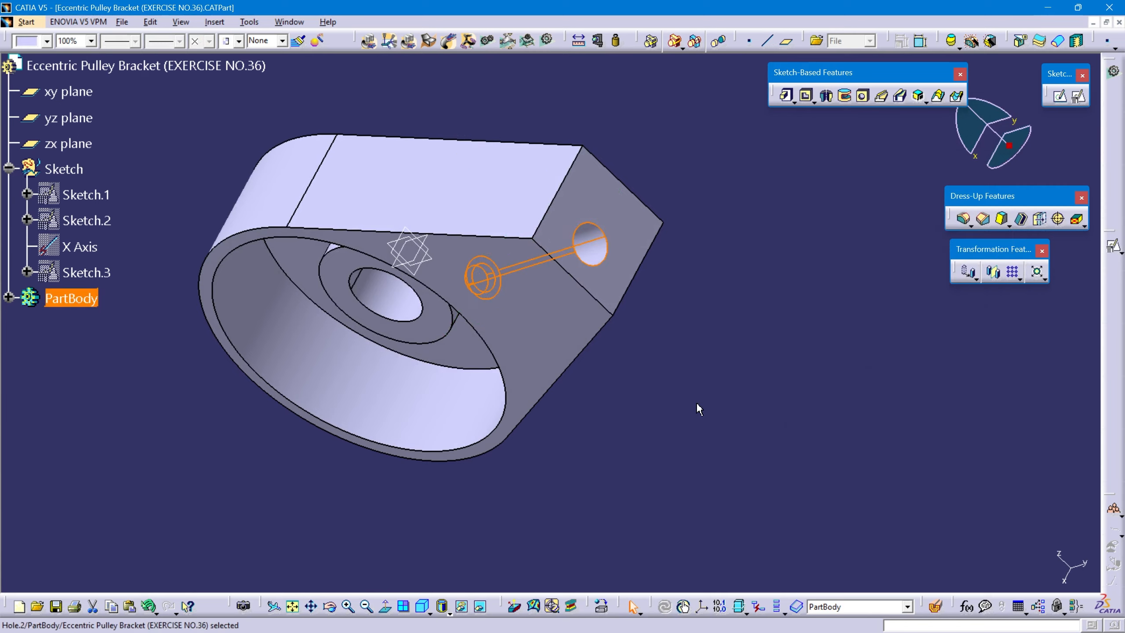
middle_drag(697, 402, 582, 352)
middle_drag(440, 566, 375, 360)
click(420, 606)
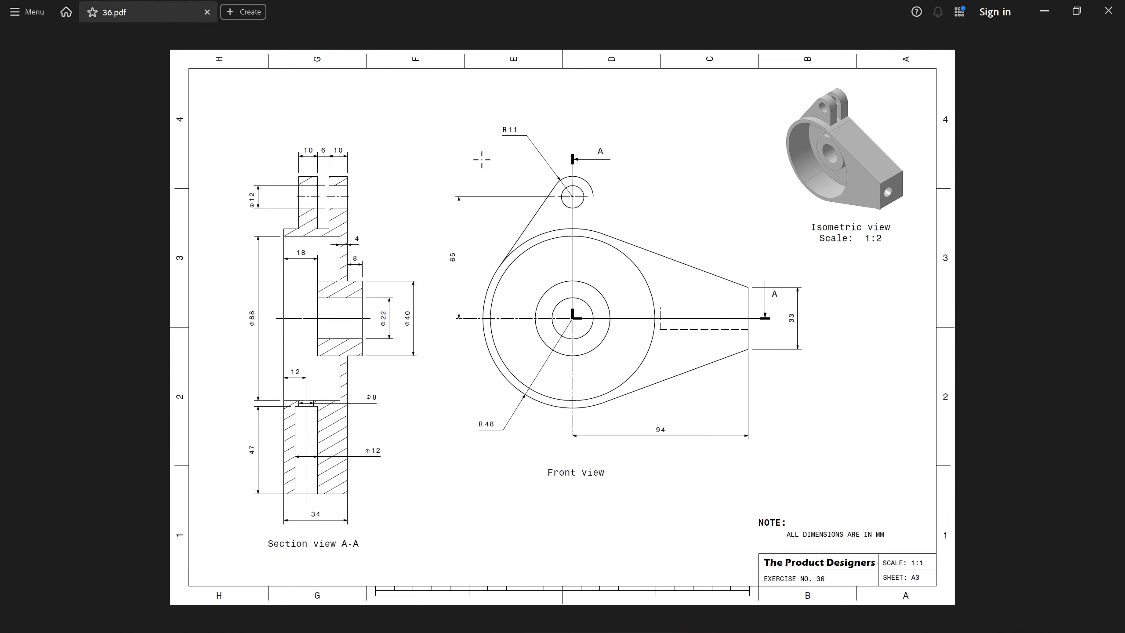
Switch to the PDF drawing and examine the upper lug's profile, centre height, outer radius and hole diameter.
mouse_move(483, 161)
mouse_down()
mouse_move(621, 244)
mouse_move(622, 257)
mouse_up()
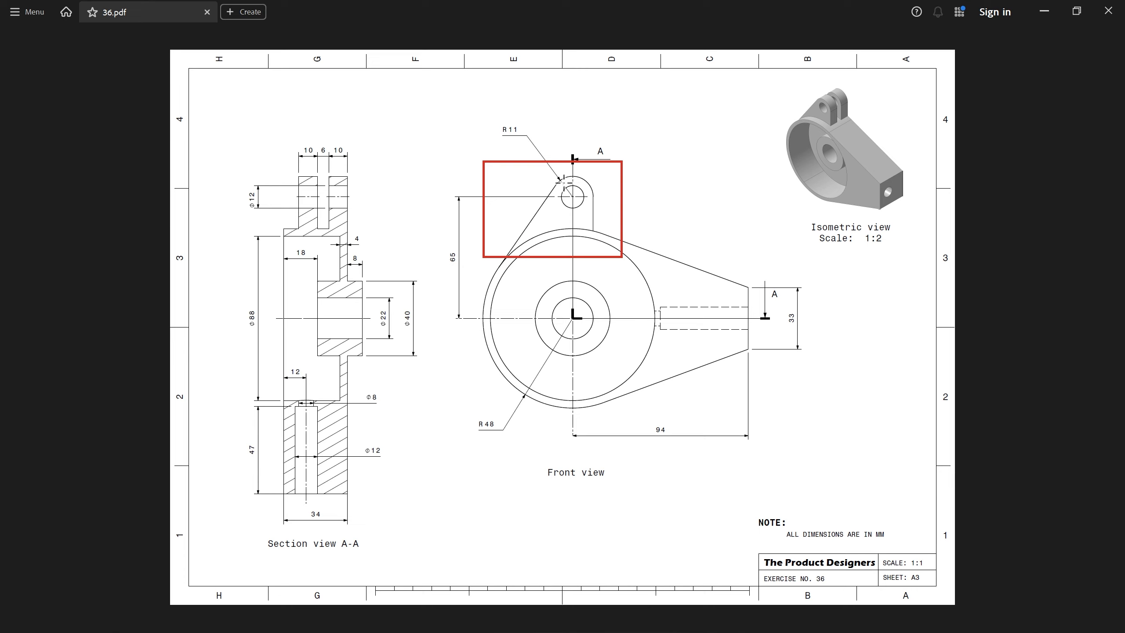
mouse_move(548, 173)
mouse_down()
mouse_move(612, 224)
mouse_move(603, 213)
mouse_up()
drag(454, 262, 462, 270)
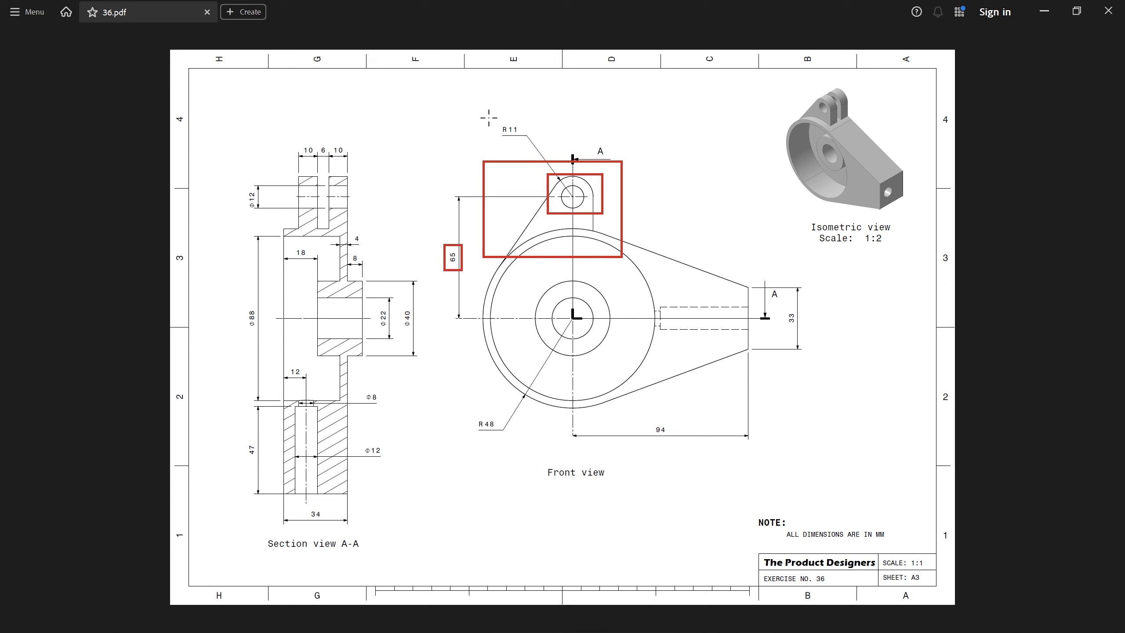
drag(504, 124, 535, 142)
drag(241, 177, 271, 215)
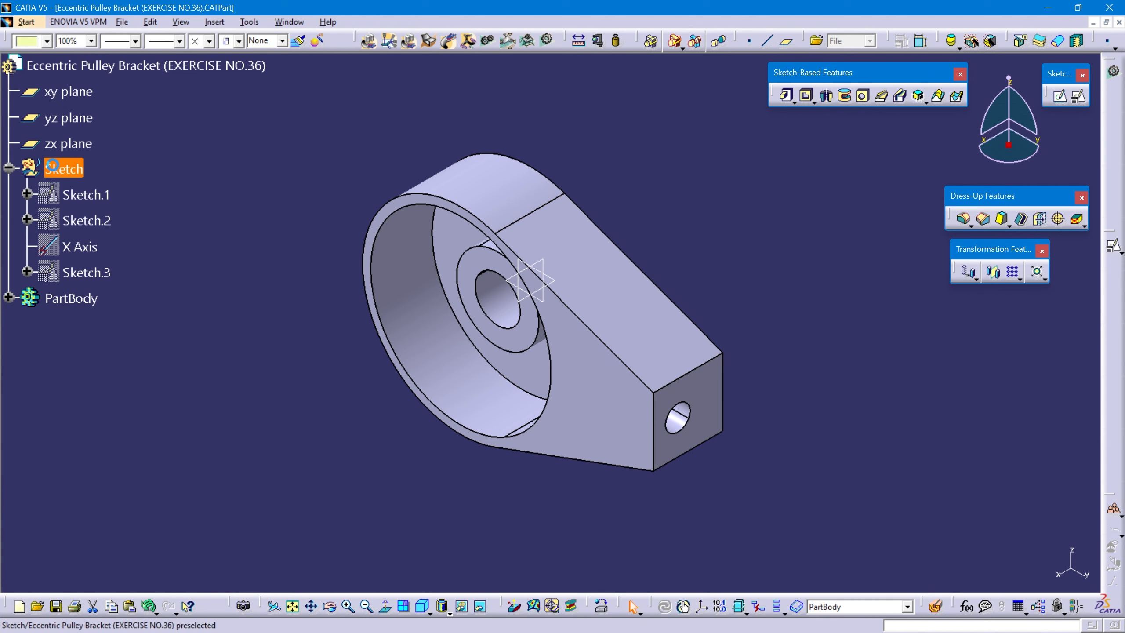
Switch back to CATIA, make the Sketch set the in-work object, and create a positioned sketch on the yz plane.
right_click(52, 164)
click(111, 260)
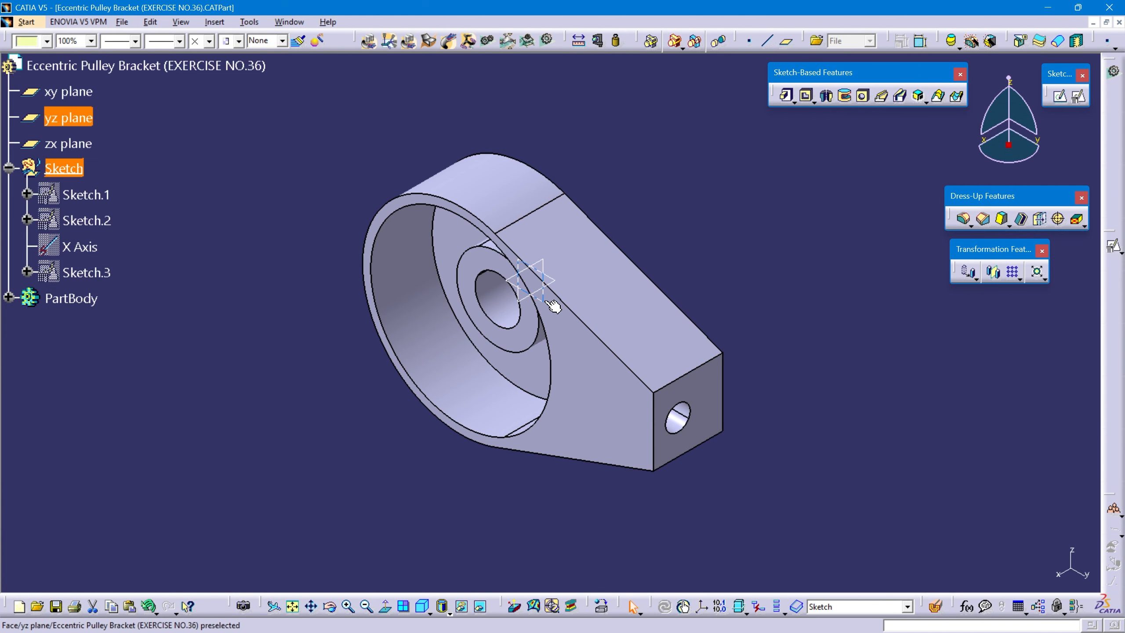
click(1078, 96)
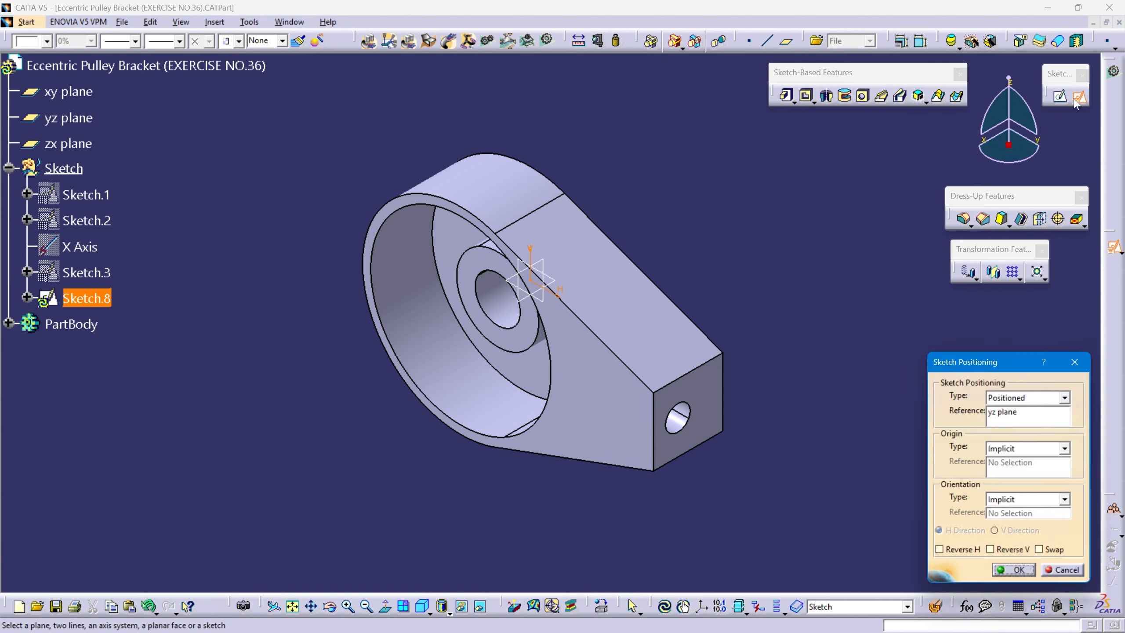
click(1013, 570)
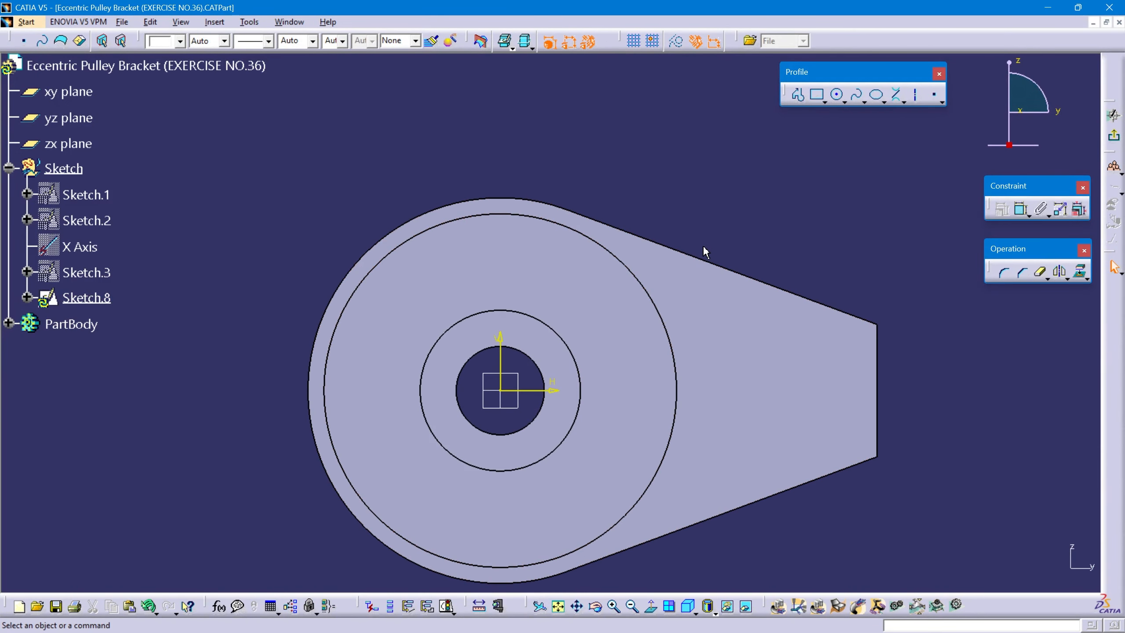
Project the bracket's large outer circular edge onto the sketch plane.
middle_drag(703, 245, 692, 231)
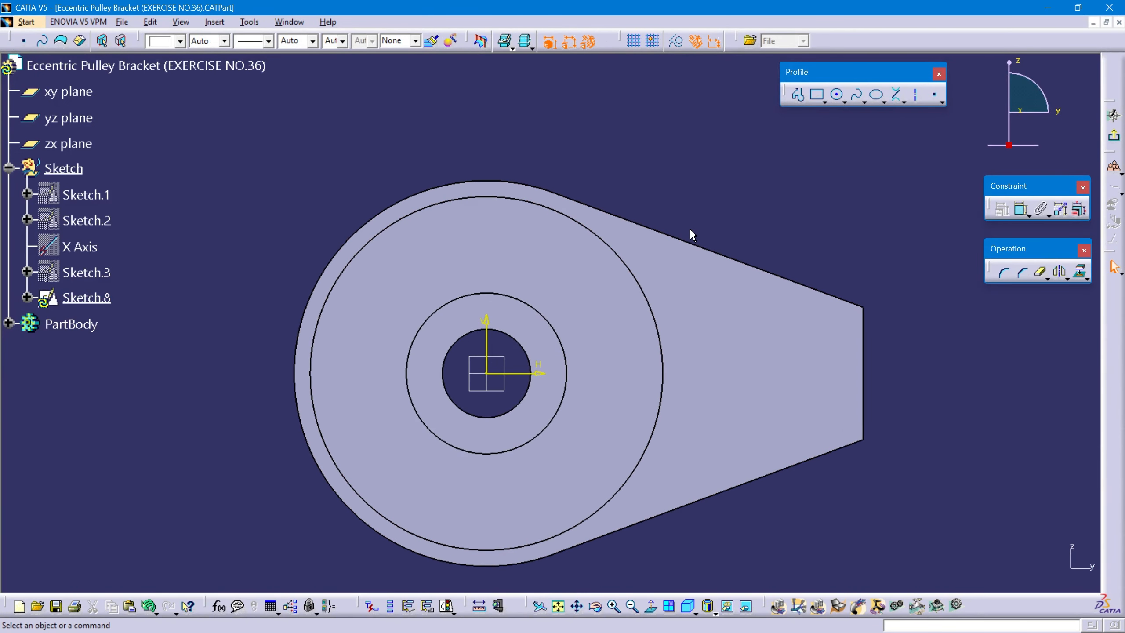
click(1082, 275)
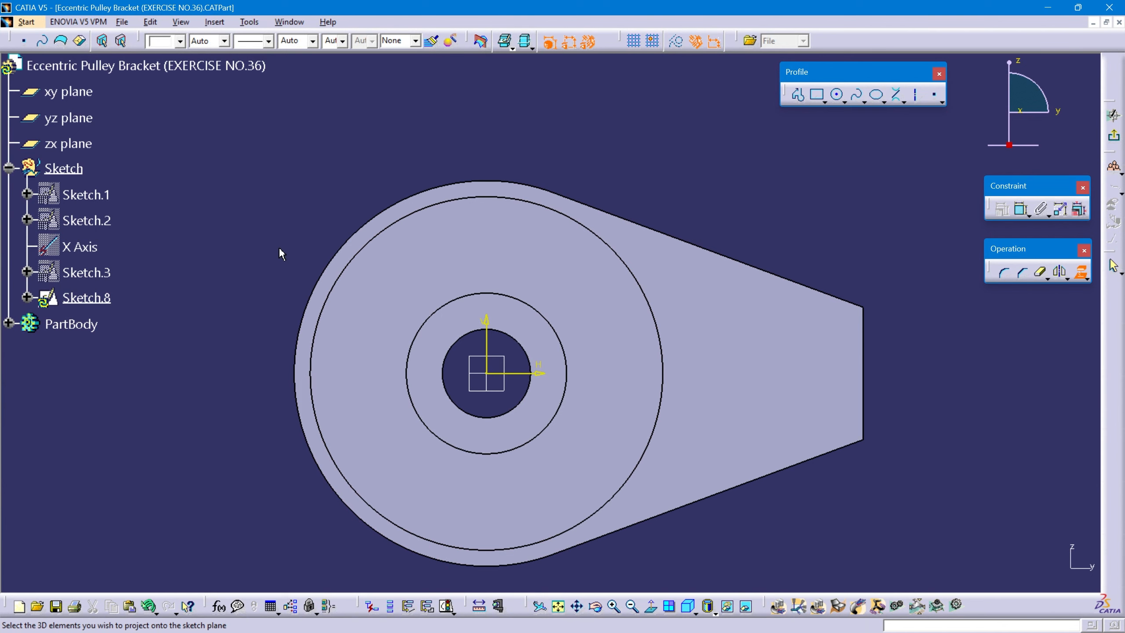
click(340, 247)
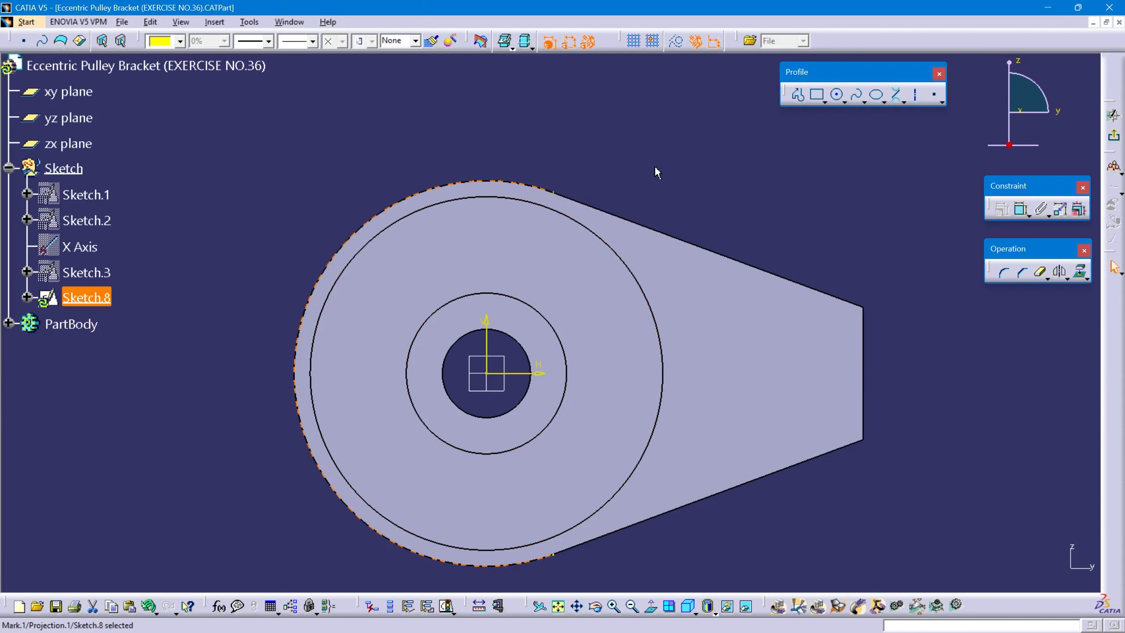
middle_drag(648, 149, 656, 220)
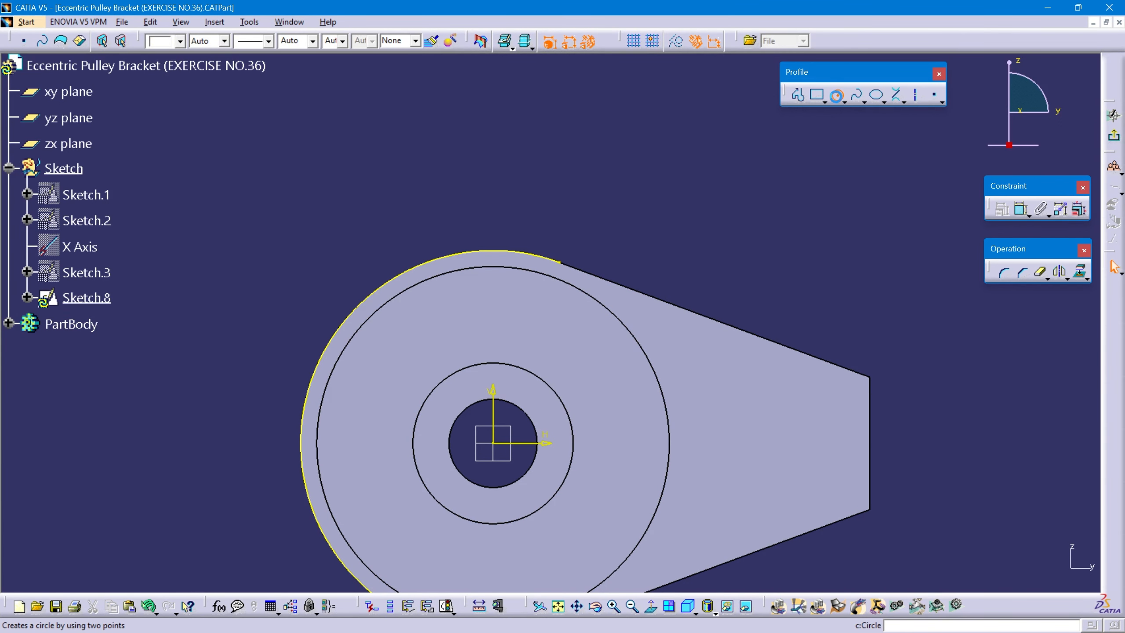
Sketch two concentric circles on the vertical axis about 75 mm above the origin, with radii of about 8.5 mm and 18 mm.
click(837, 99)
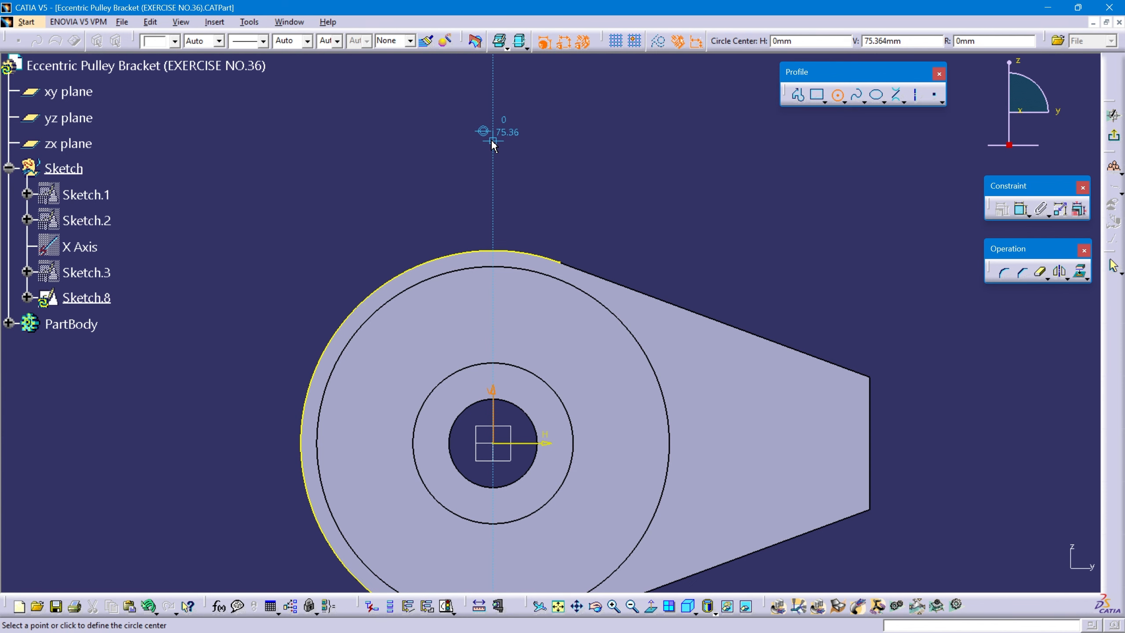
click(493, 142)
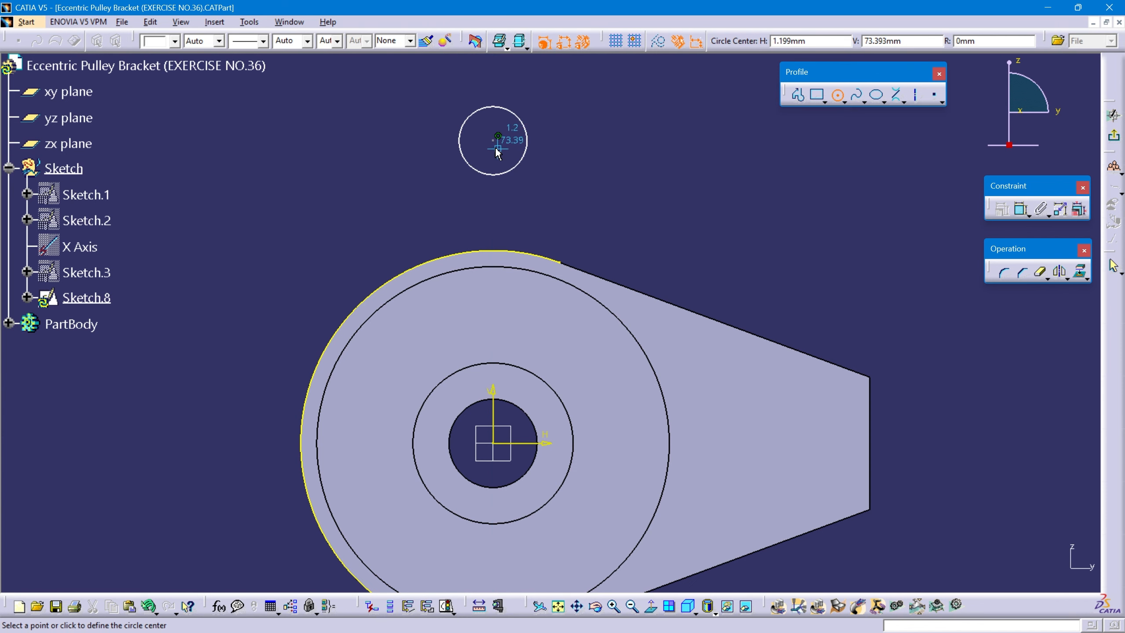
click(495, 142)
click(554, 101)
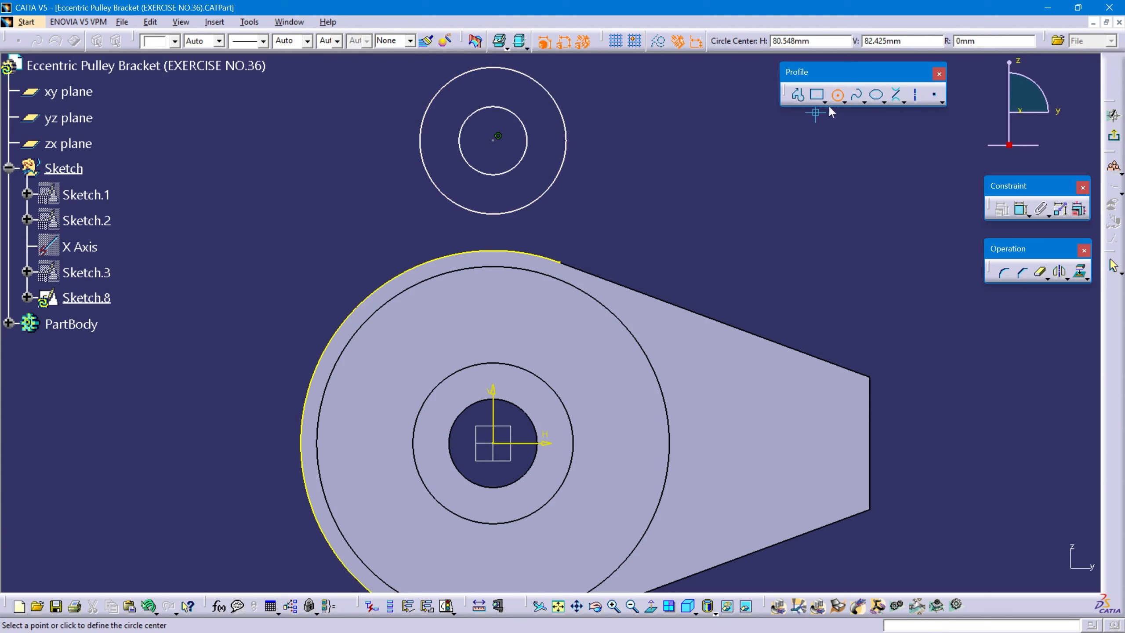
key(Escape)
Constrain the concentric circles' centre 65 mm above the horizontal axis.
click(1019, 212)
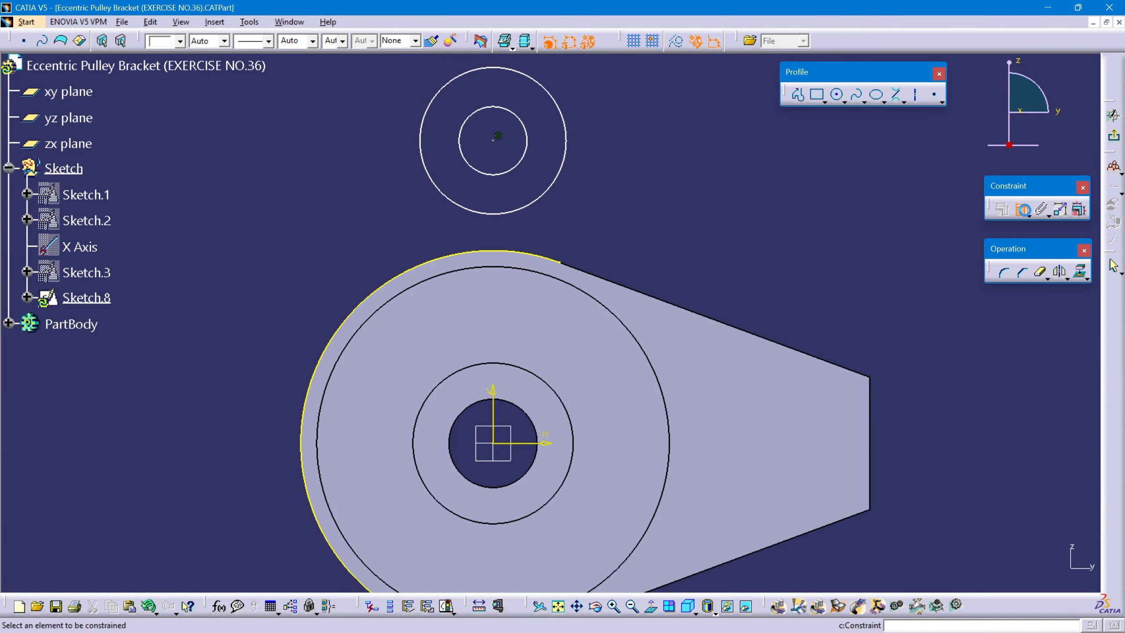
click(535, 443)
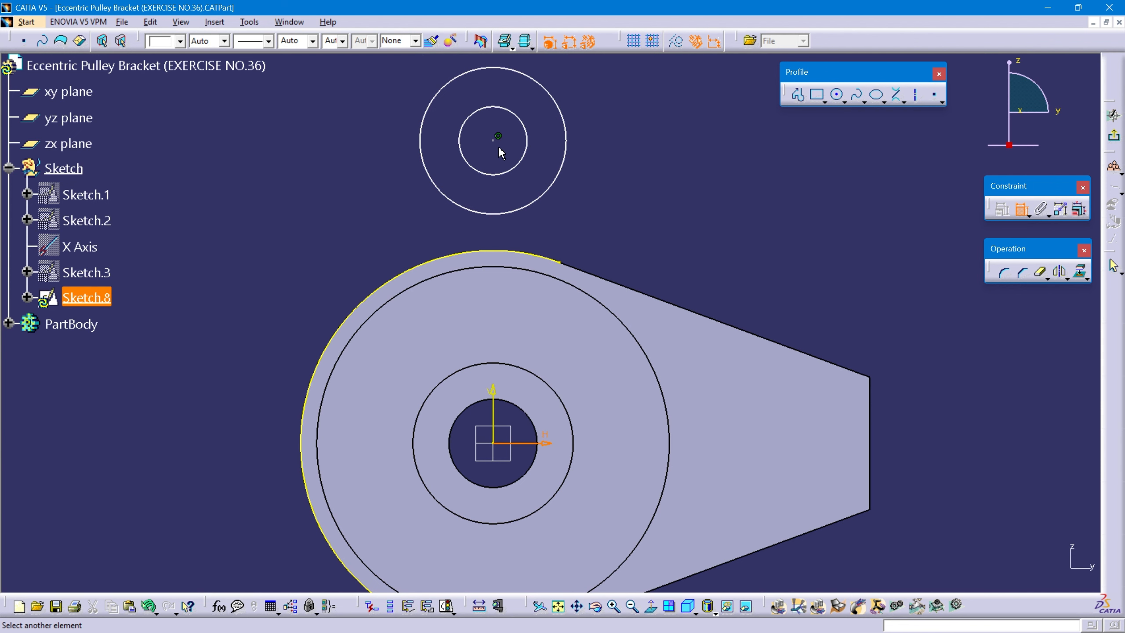
click(493, 141)
click(225, 245)
double_click(228, 246)
text(65)
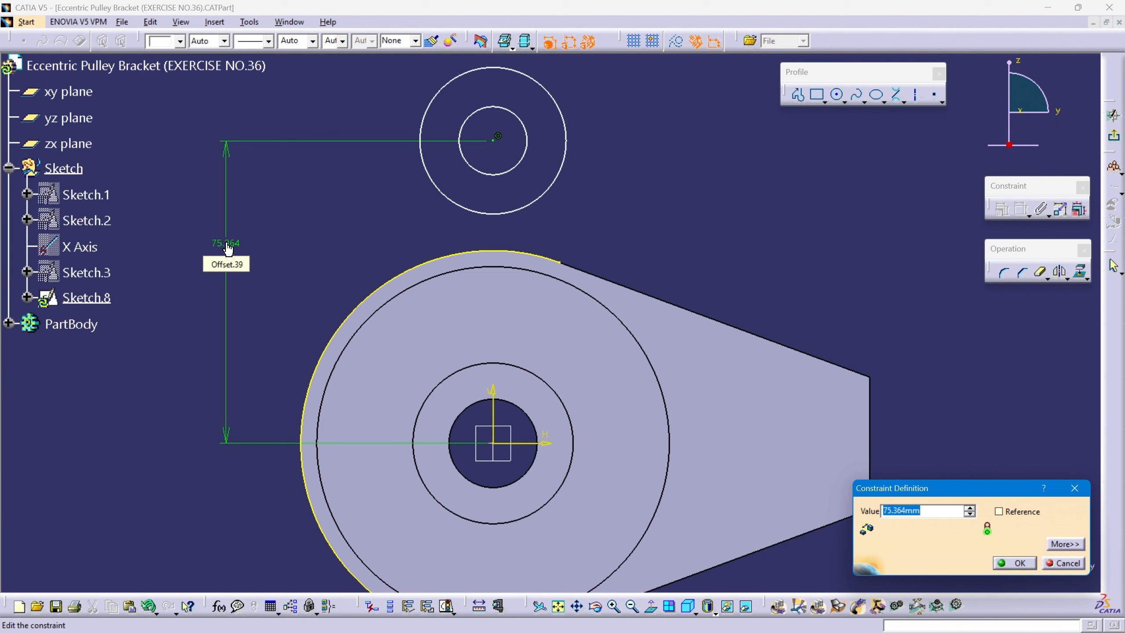
key(Return)
Dimension the outer circle of the lug with a radius of 11 mm.
click(448, 141)
click(269, 118)
double_click(269, 119)
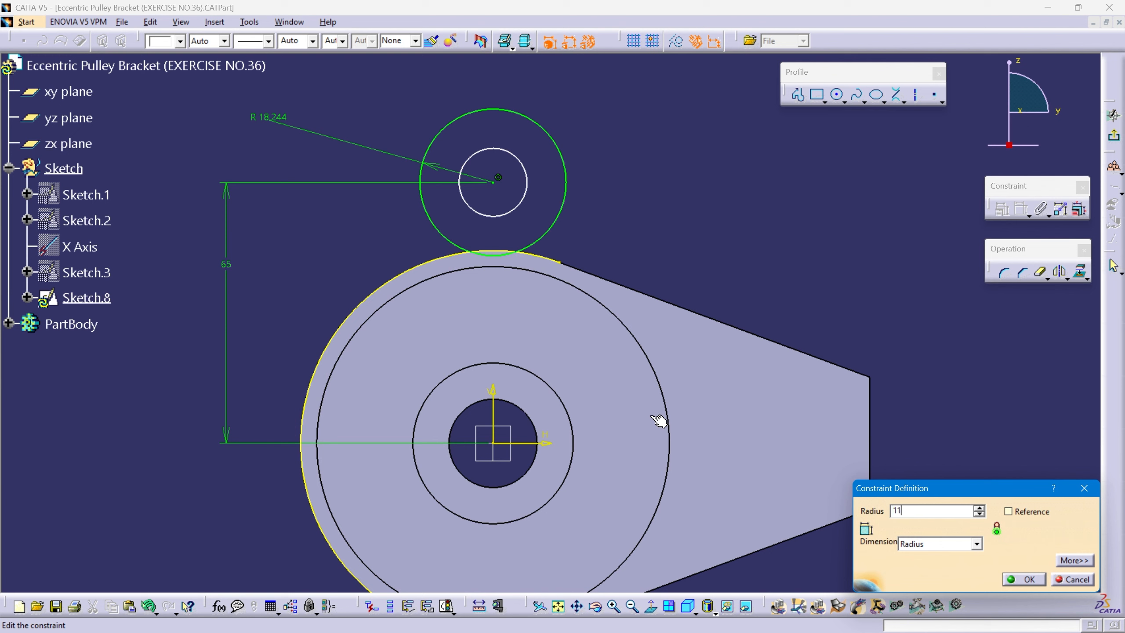
key(Return)
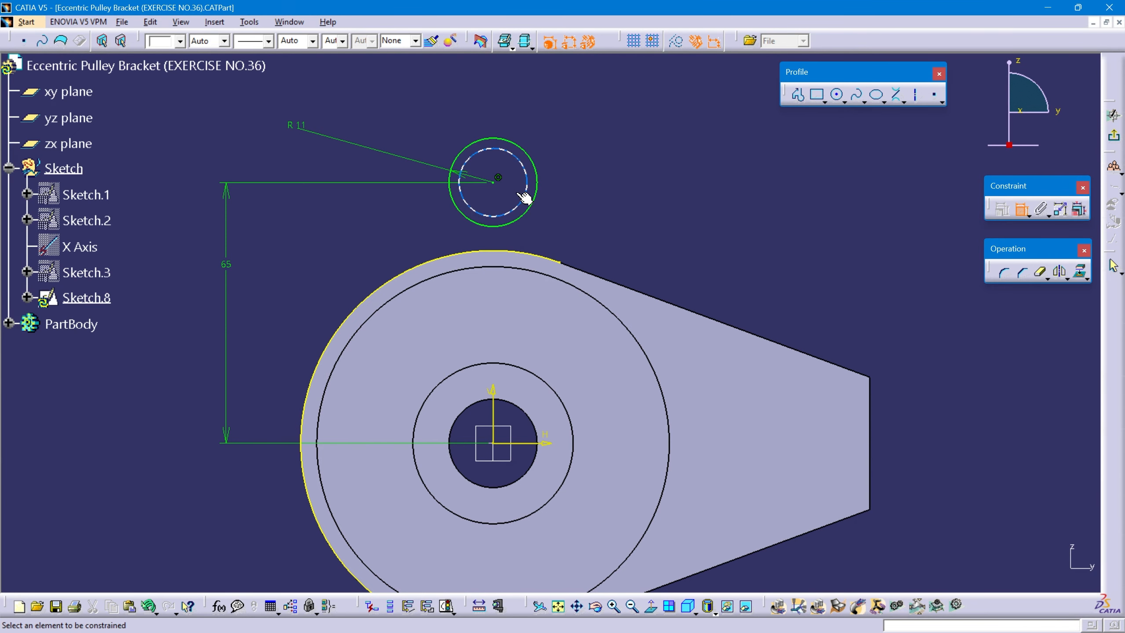
Dimension the inner circle as a diameter instead of a radius and set it to 12 mm.
click(524, 201)
click(714, 209)
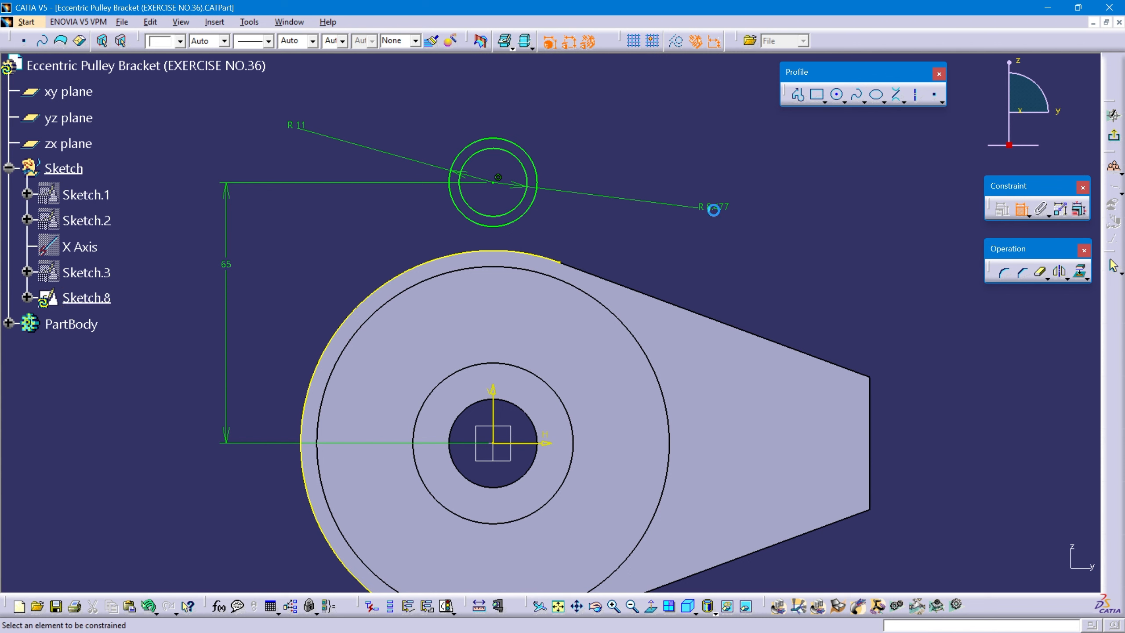
double_click(715, 208)
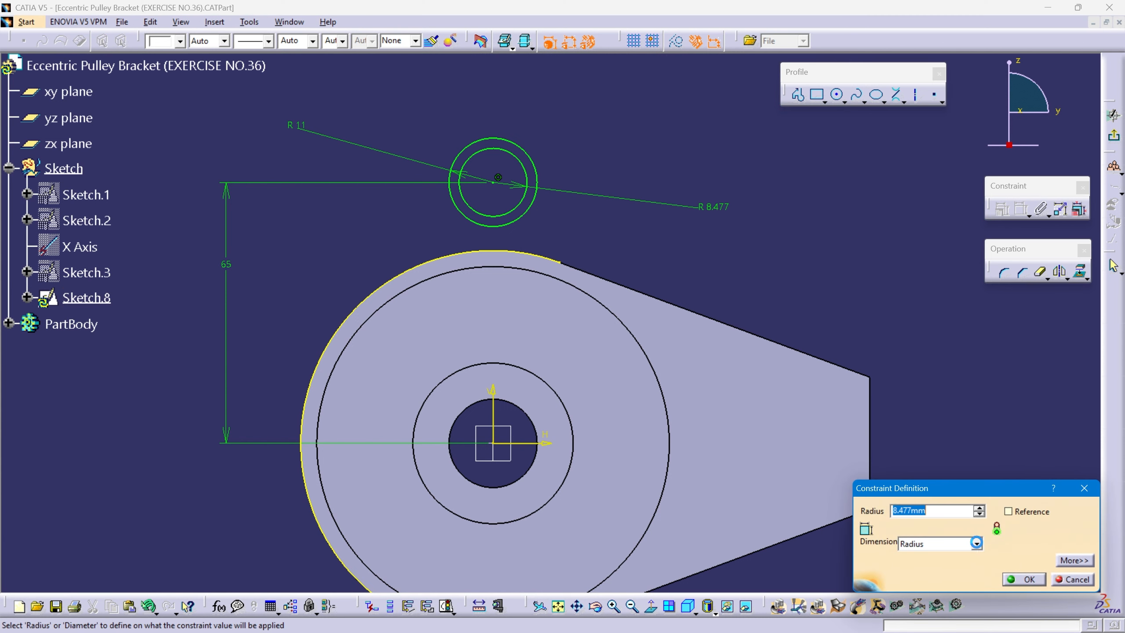
click(977, 544)
click(935, 567)
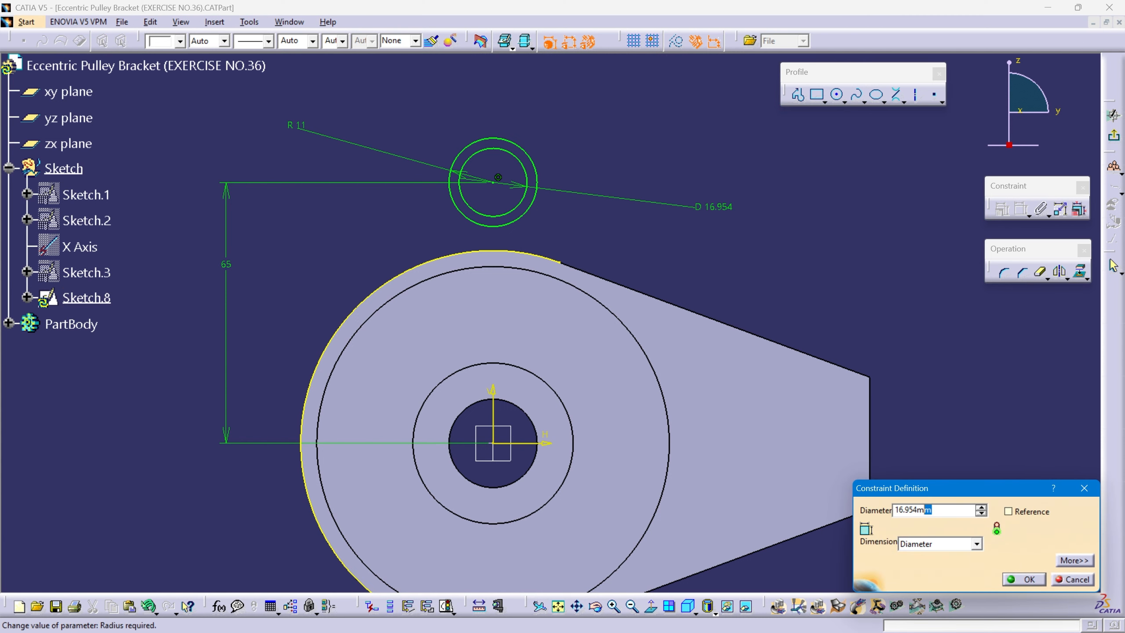
text(12)
click(1023, 580)
middle_drag(720, 355, 690, 316)
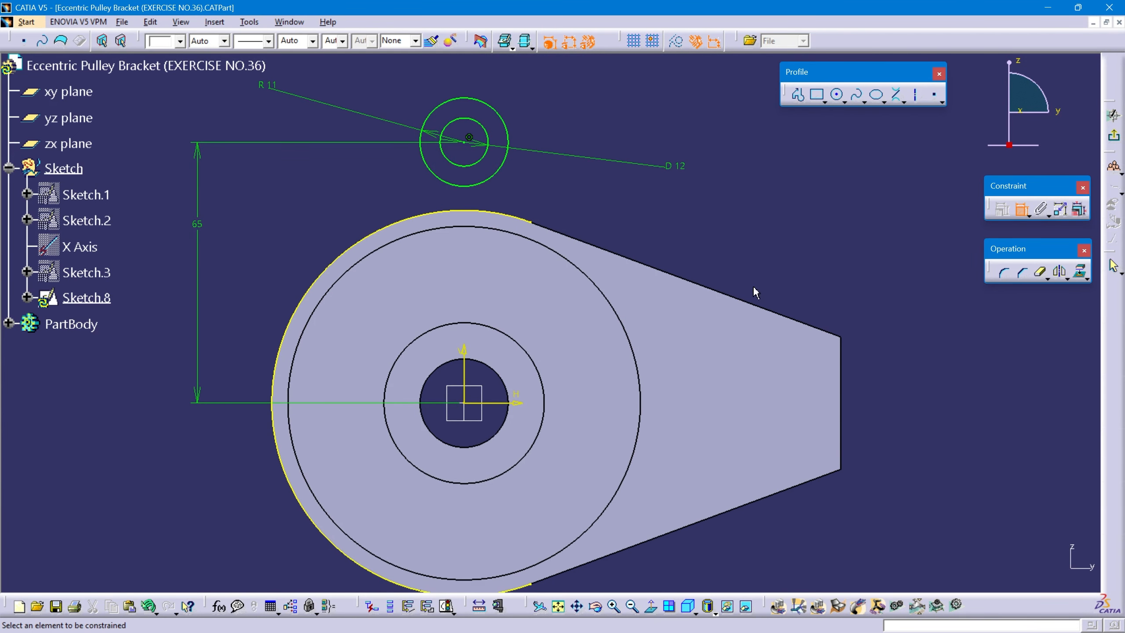
key(Escape)
Draw a bi-tangent line joining the outer lug circle to the projected arc on the side away from the arm.
middle_drag(563, 247, 602, 296)
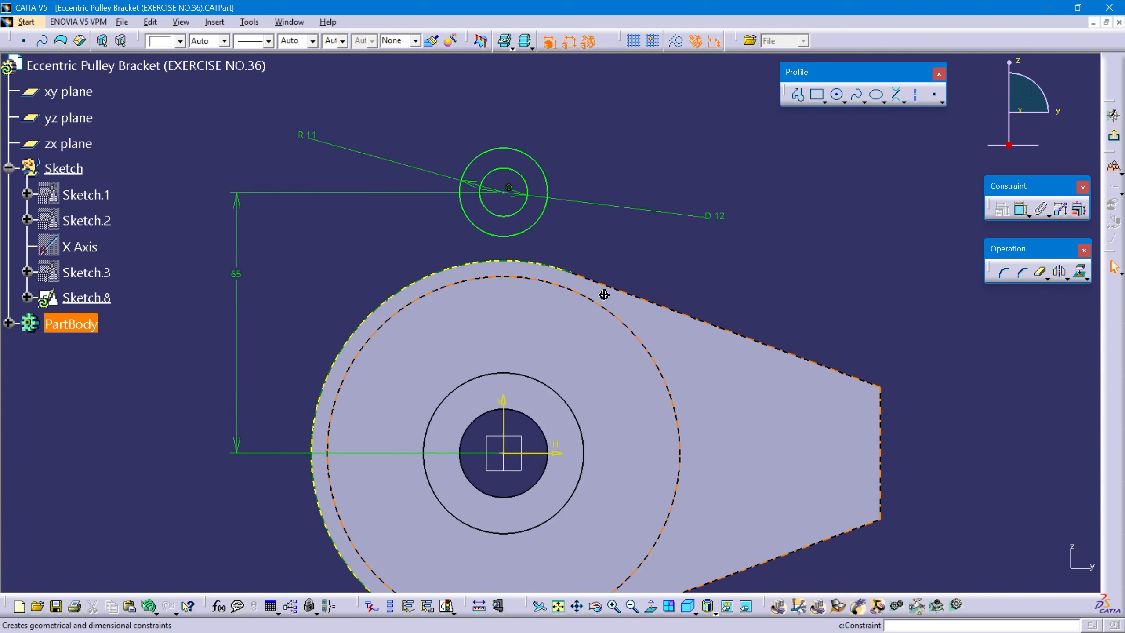
click(895, 94)
click(470, 159)
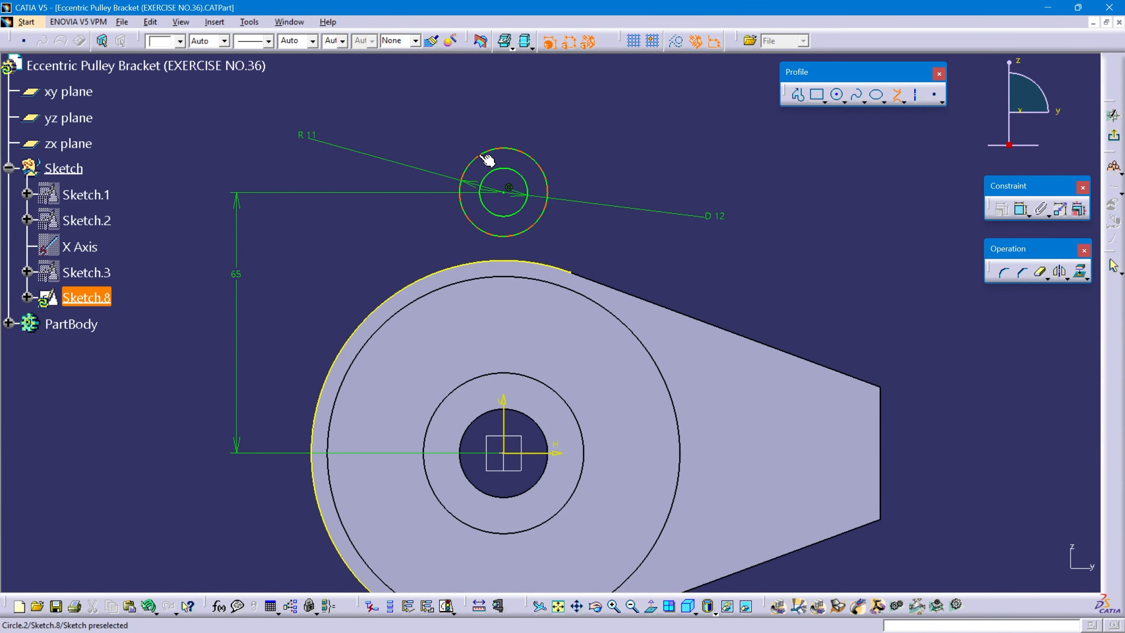
click(397, 293)
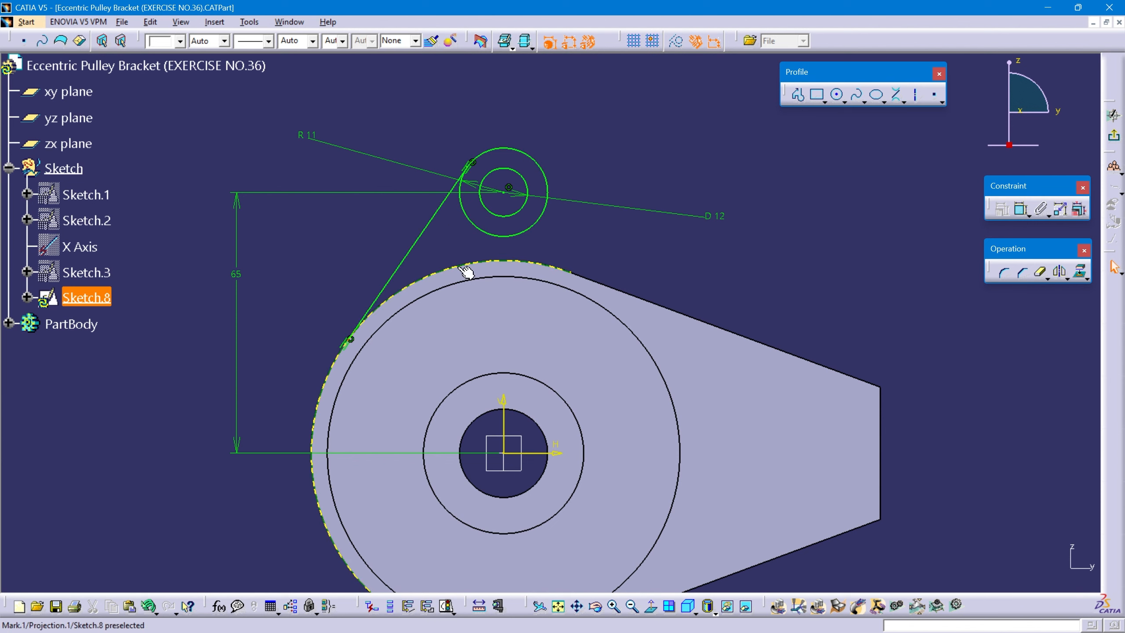
Draw a line from the outer lug circle's arm-side quadrant point down to the projected arc and constrain it vertical.
click(903, 104)
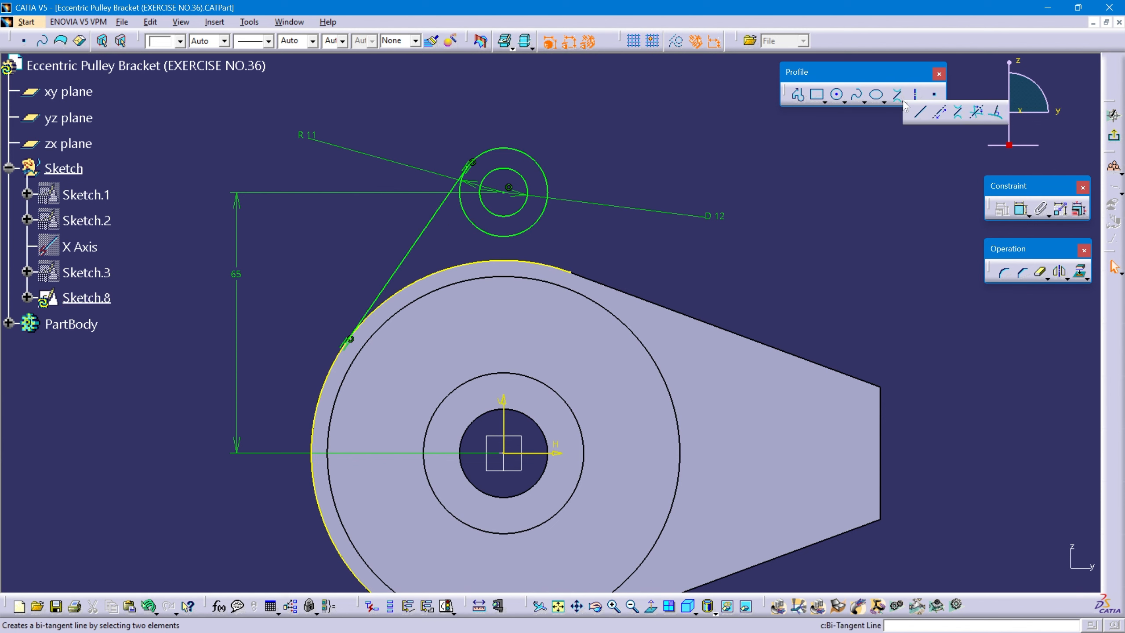
click(920, 115)
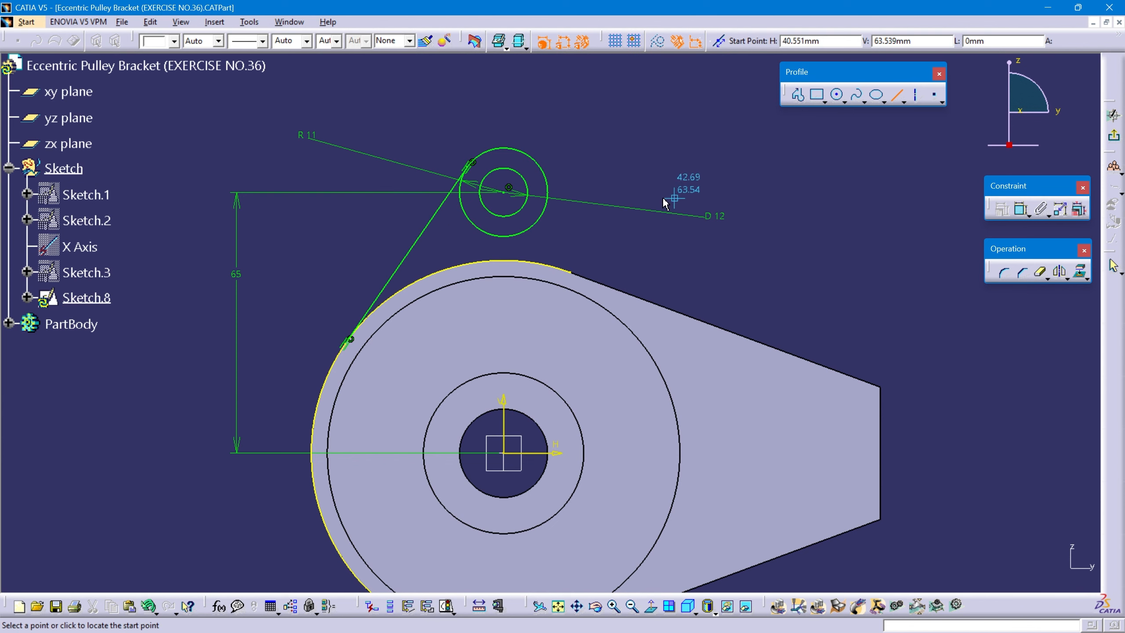
click(547, 193)
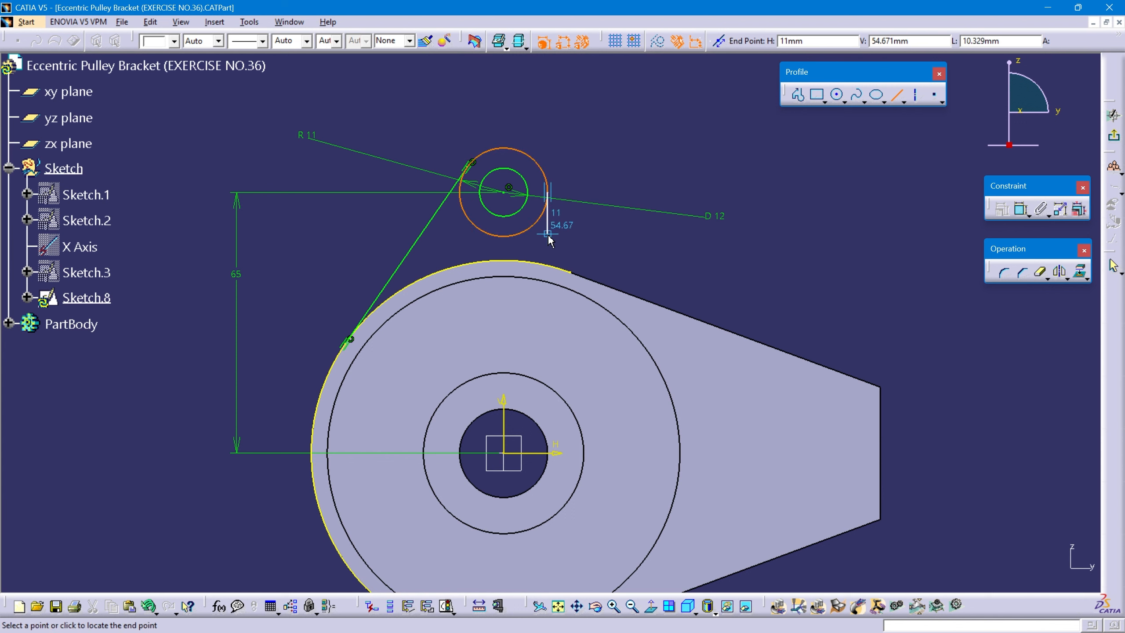
click(553, 266)
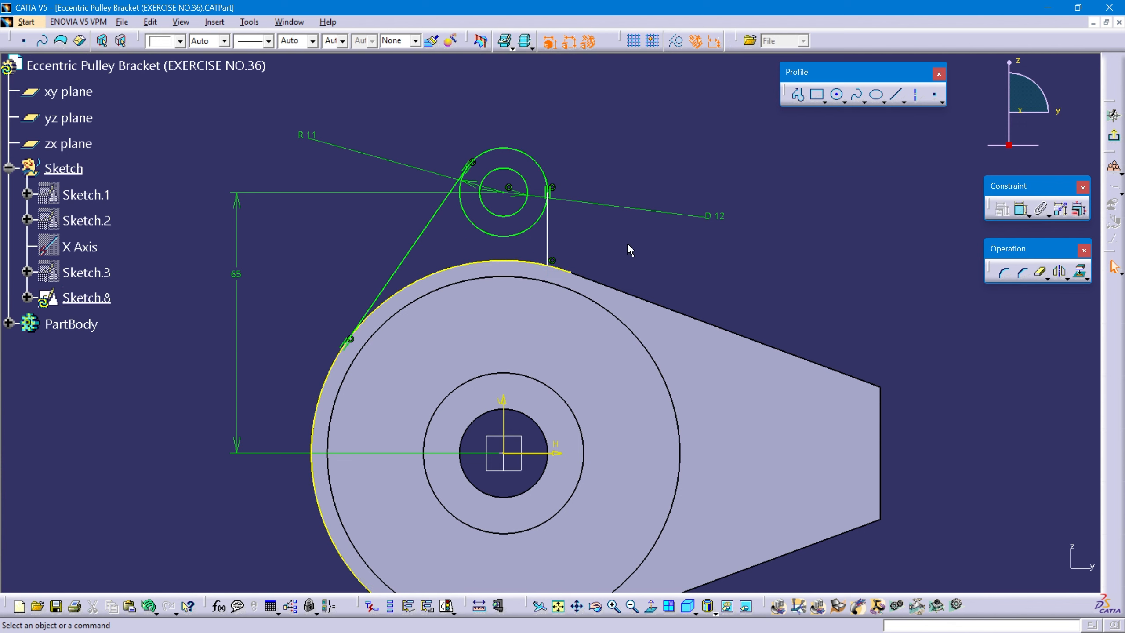
click(549, 234)
right_click(549, 233)
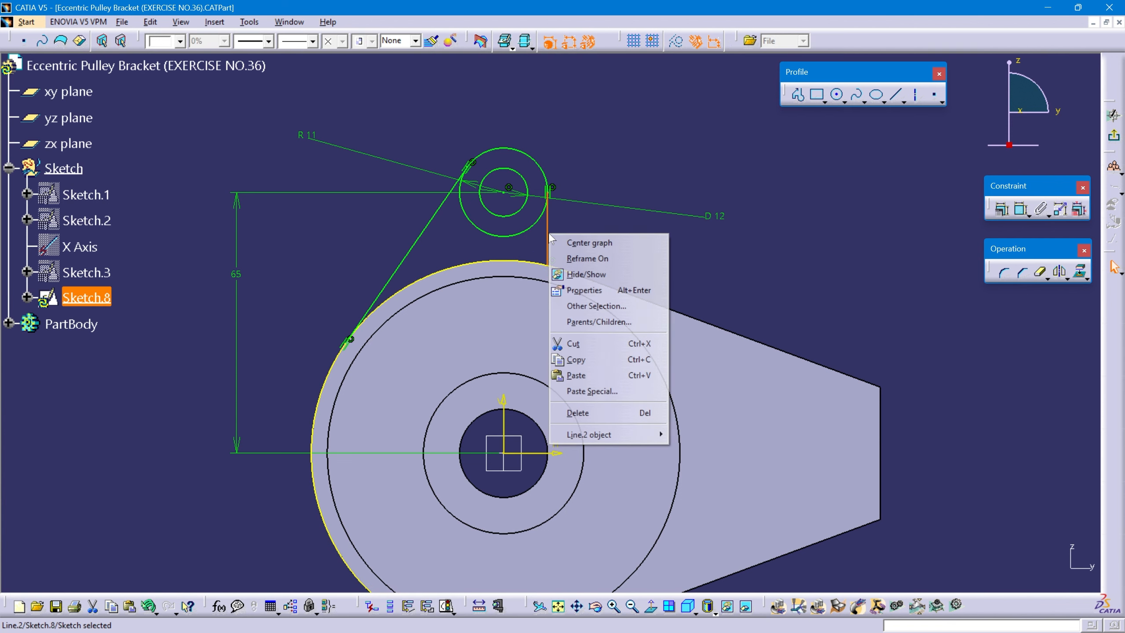
mouse_move(602, 435)
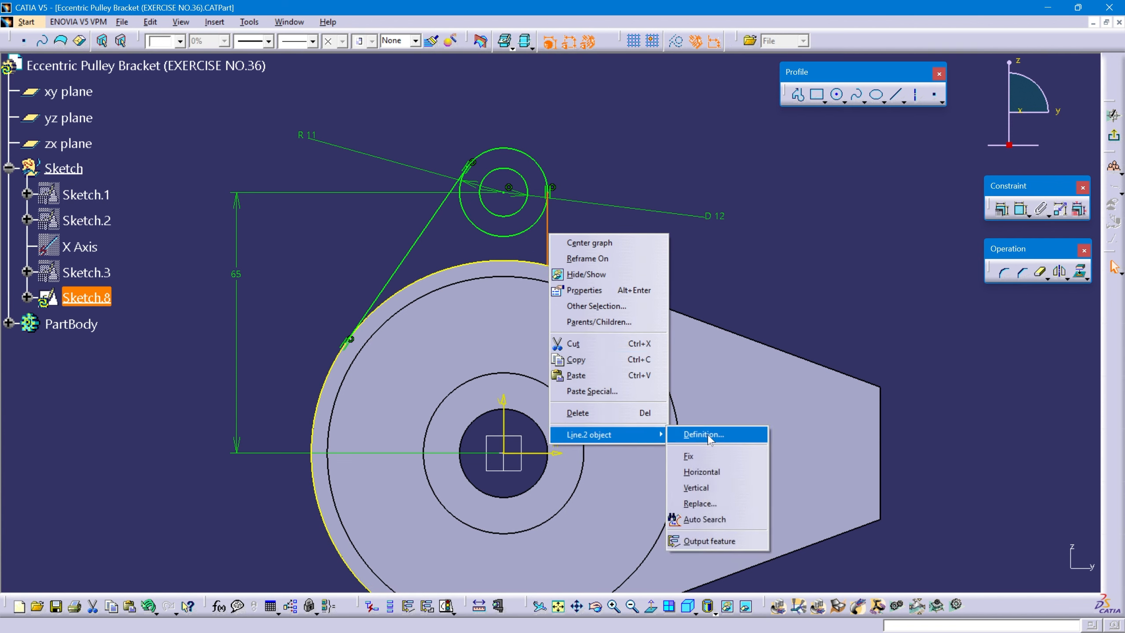
click(719, 491)
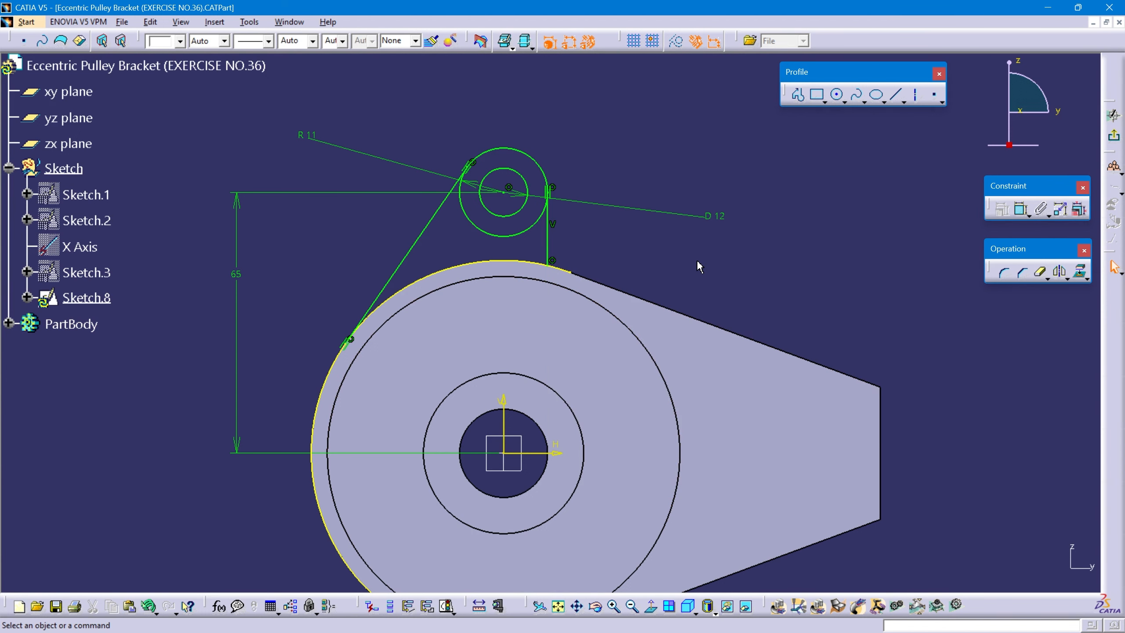
Quick-trim the projected arc beyond the lug lines and the outer circle's lower portion, and exit the sketch.
click(1041, 272)
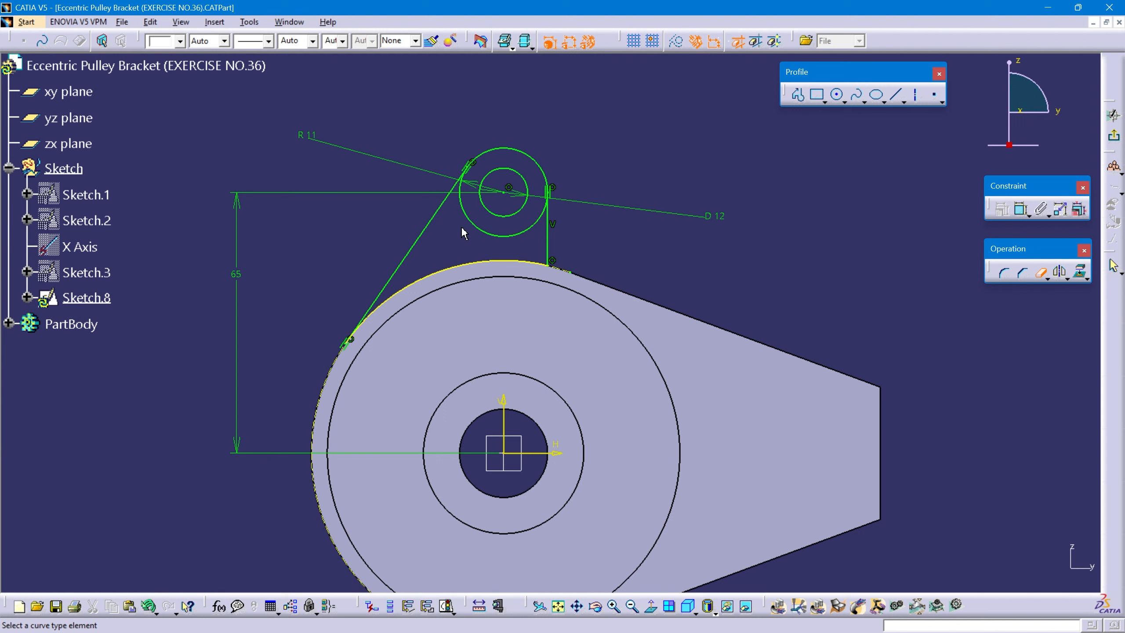
click(478, 229)
middle_drag(453, 338, 507, 361)
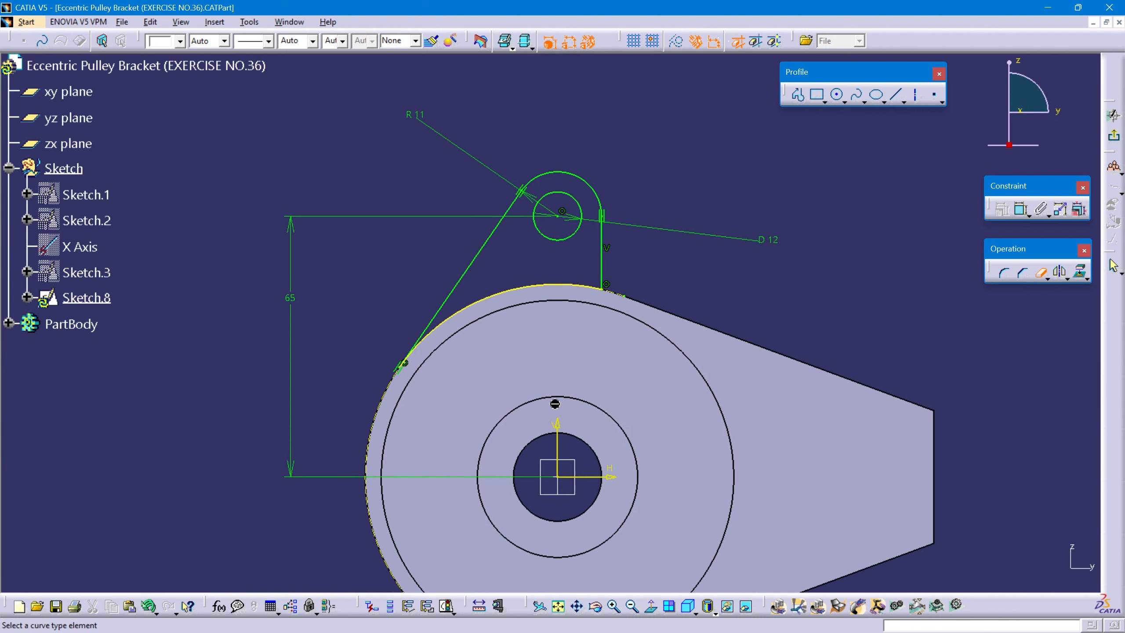
click(1114, 135)
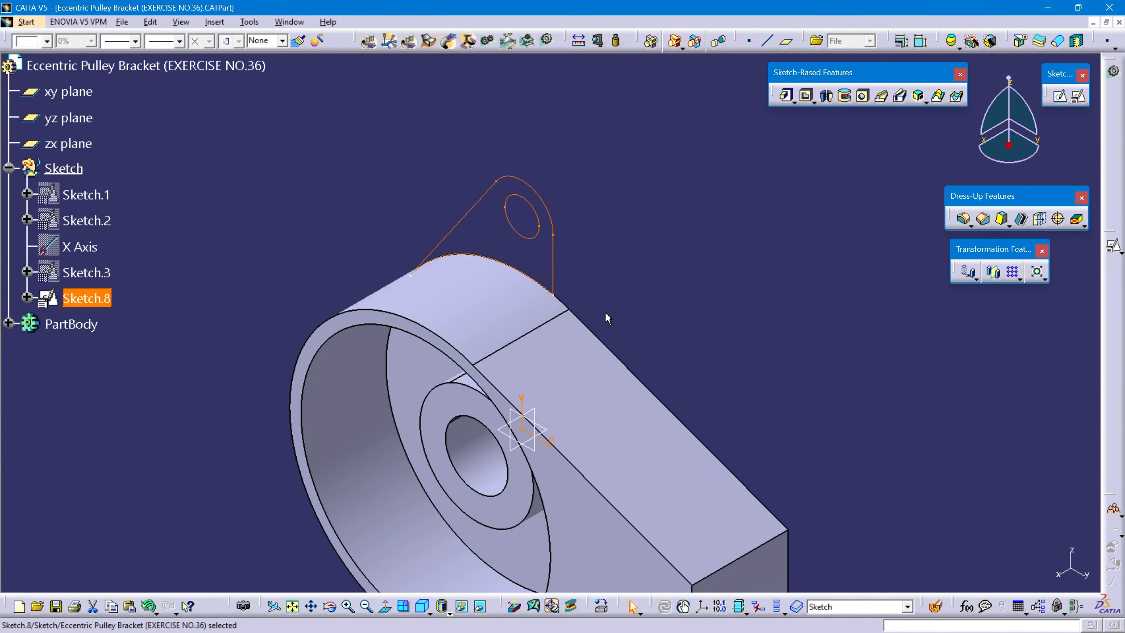
Fit the whole part in an isometric view and make PartBody the in-work object.
click(422, 606)
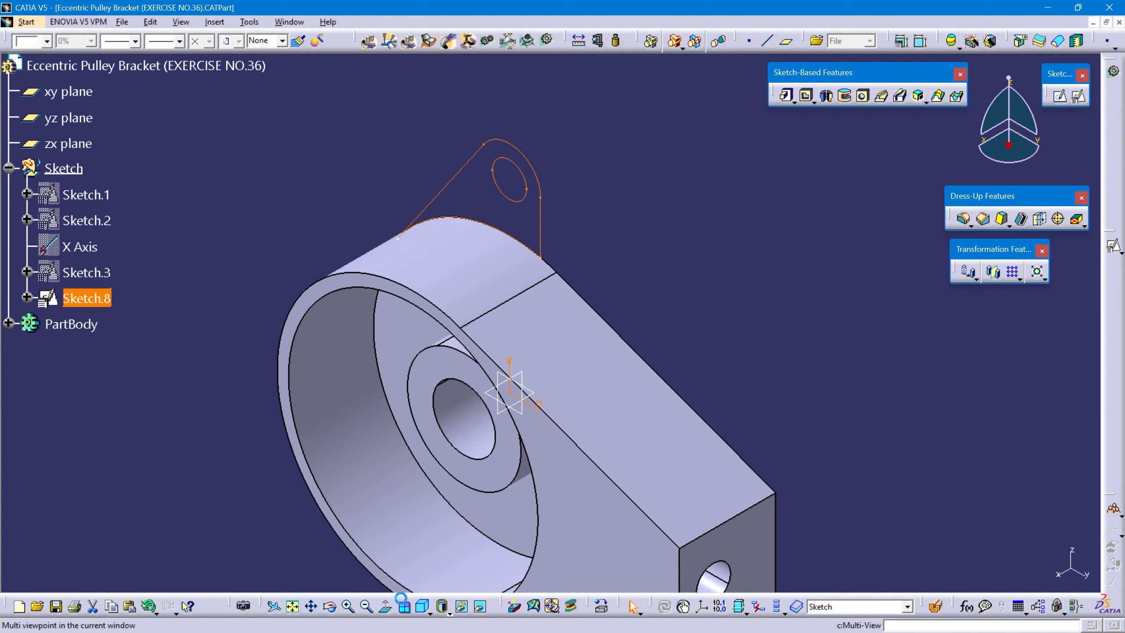
click(293, 606)
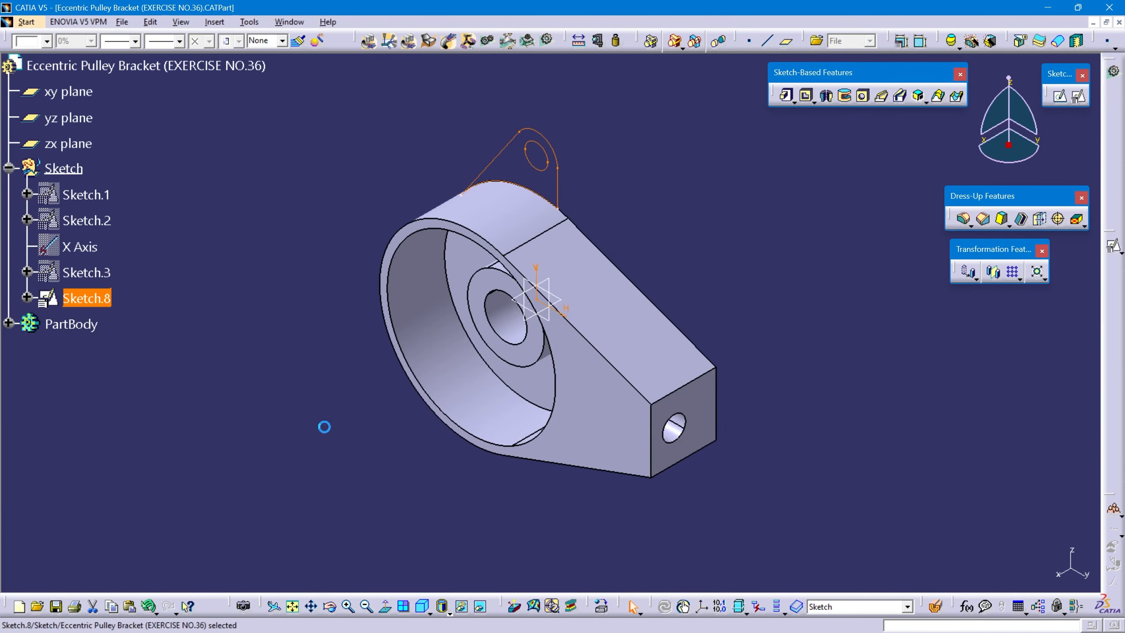
click(401, 459)
click(82, 325)
right_click(84, 327)
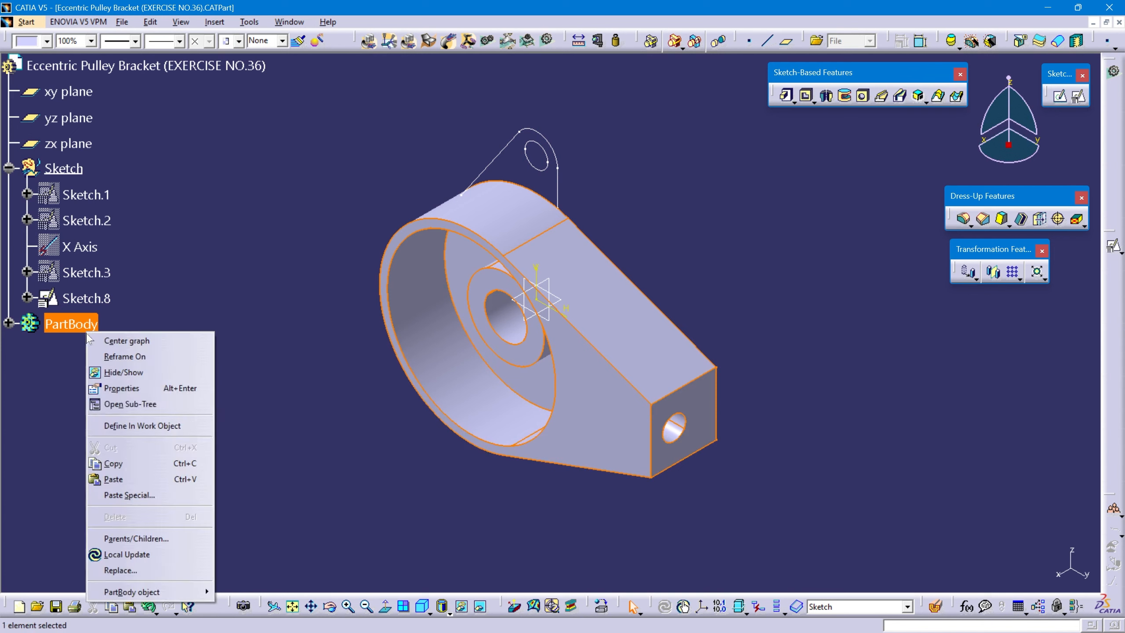
click(137, 426)
click(309, 422)
Switch to the PDF drawing and examine the lug profile and its ear thicknesses and gap in section view A-A.
key(alt+Tab)
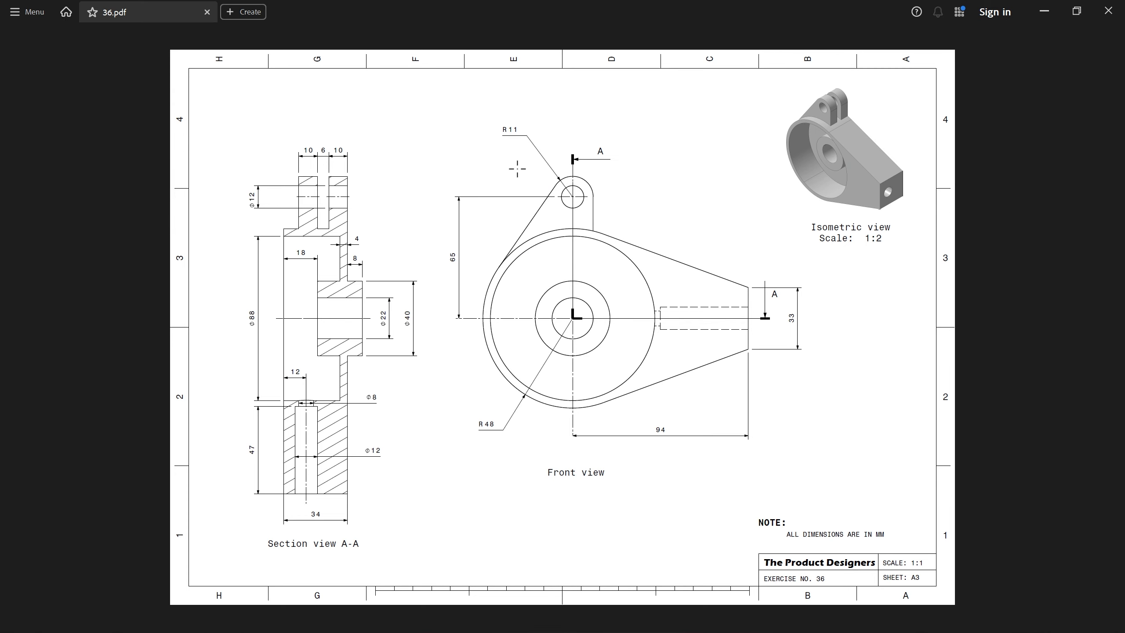
drag(506, 169, 619, 231)
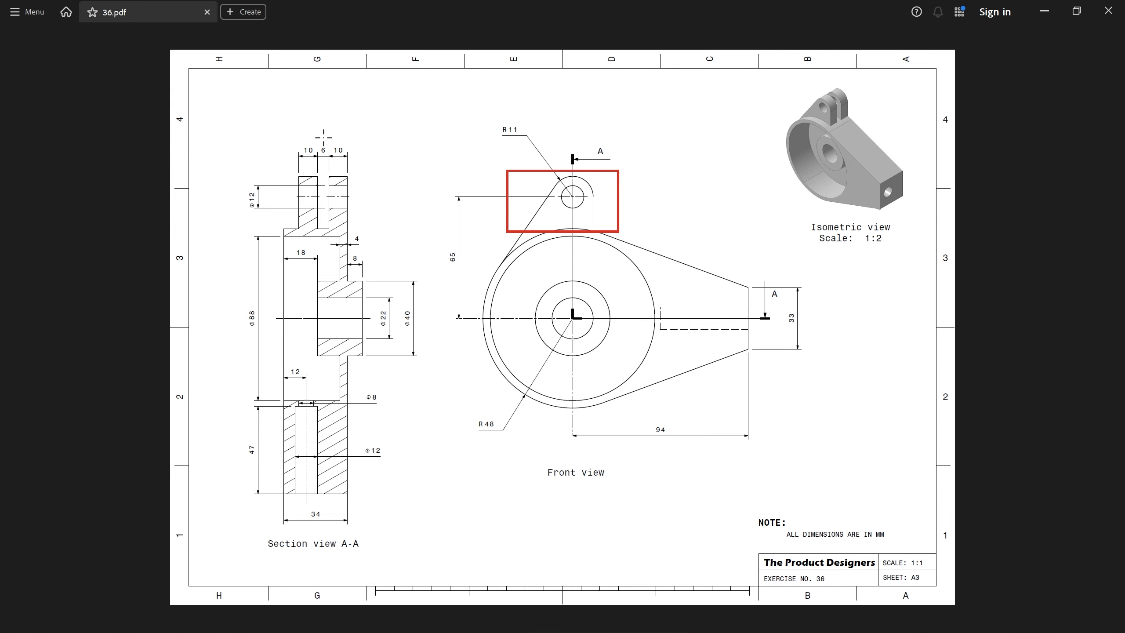
drag(347, 160, 360, 163)
Switch back to CATIA and create a pad 10 mm long from the lug sketch.
key(alt+Tab)
click(86, 298)
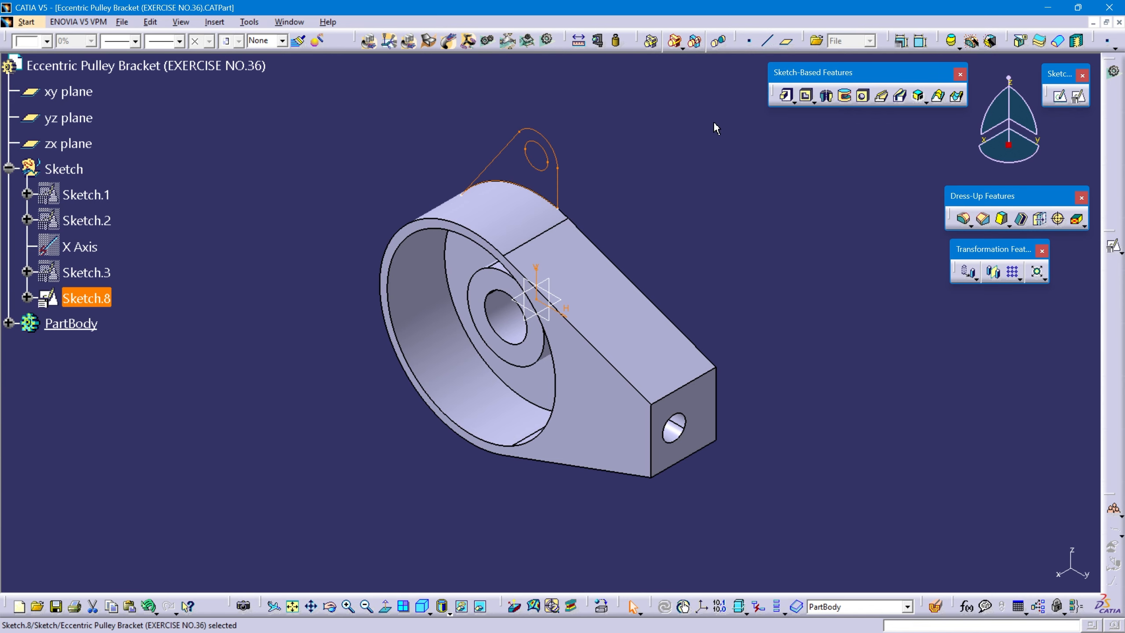
click(786, 95)
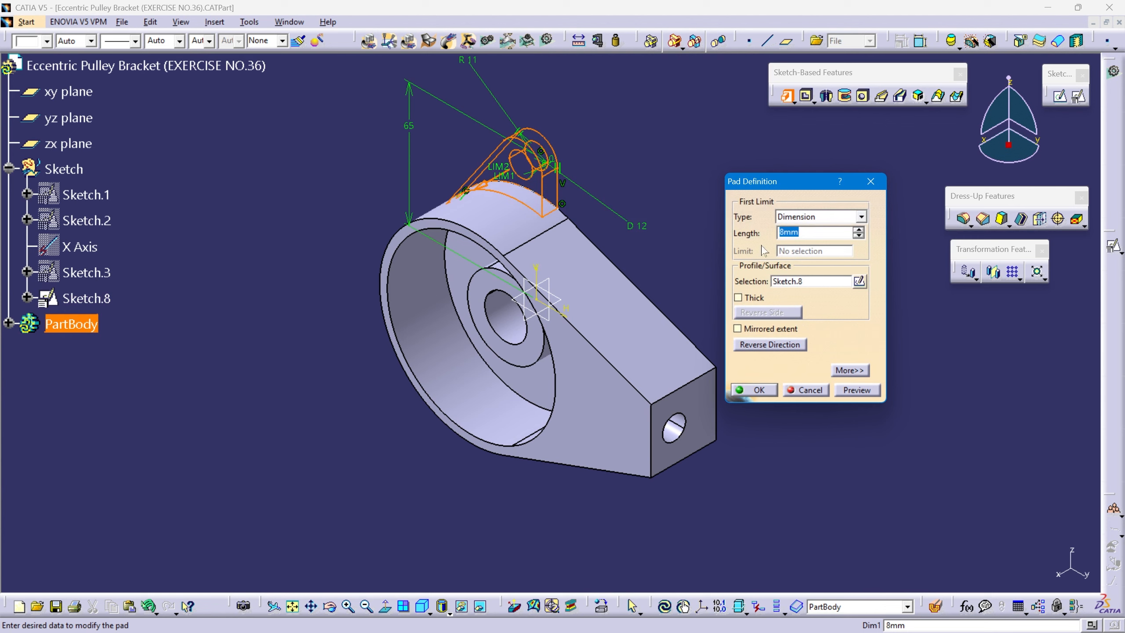
text(10)
key(Return)
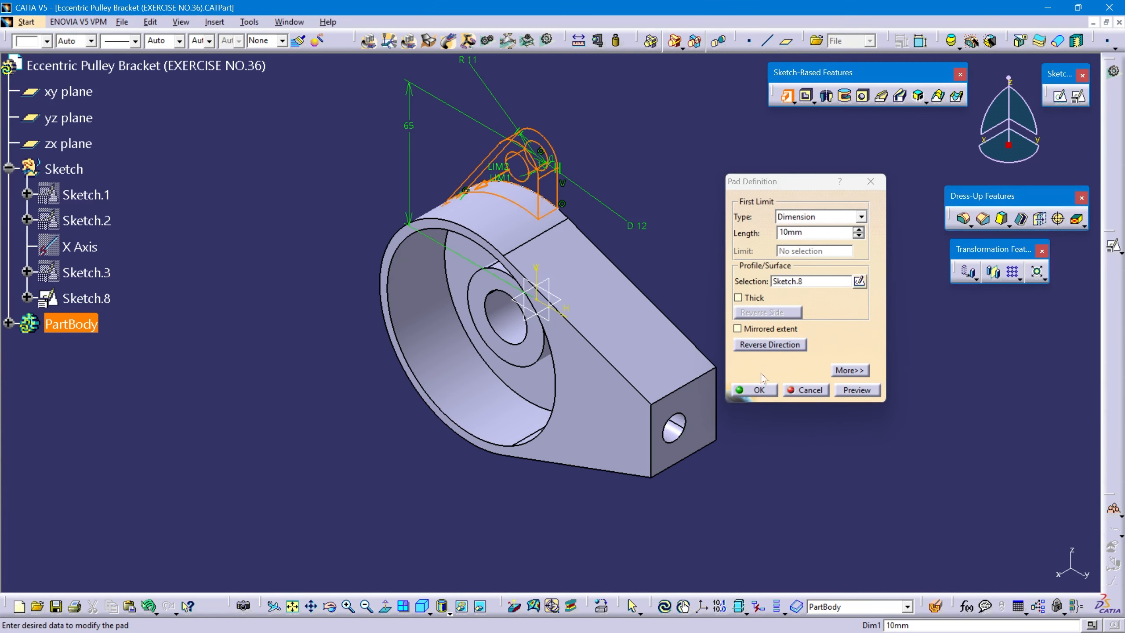
click(758, 390)
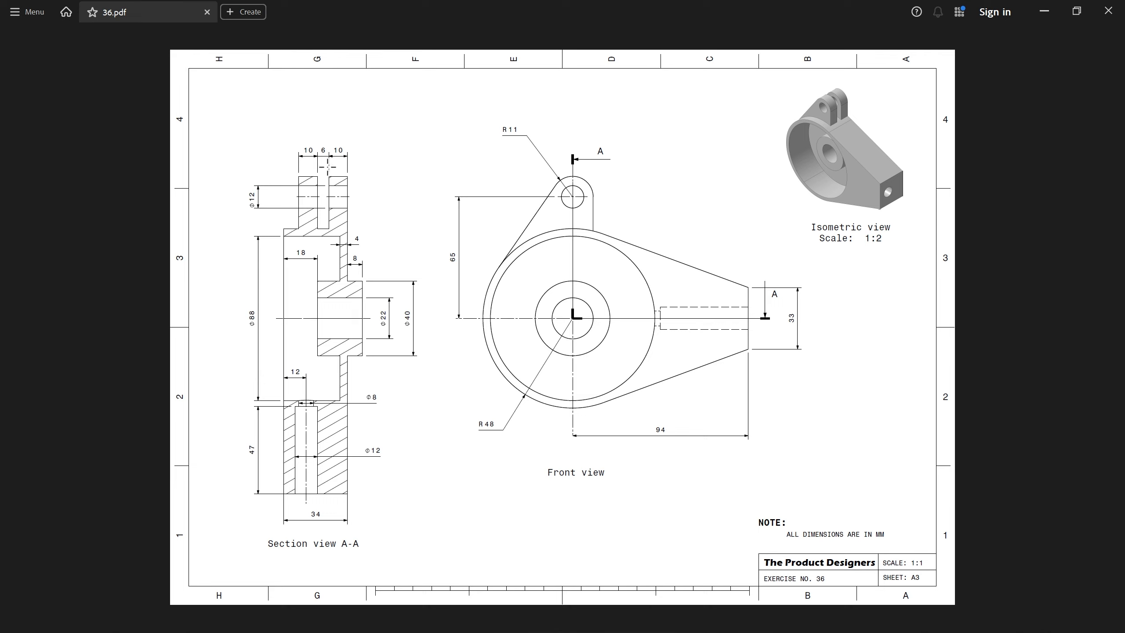
Switch to the PDF drawing and examine the 10 mm ear flush with the bracket's back face in section view A-A.
mouse_move(328, 167)
mouse_down()
mouse_move(360, 234)
mouse_move(347, 228)
mouse_up()
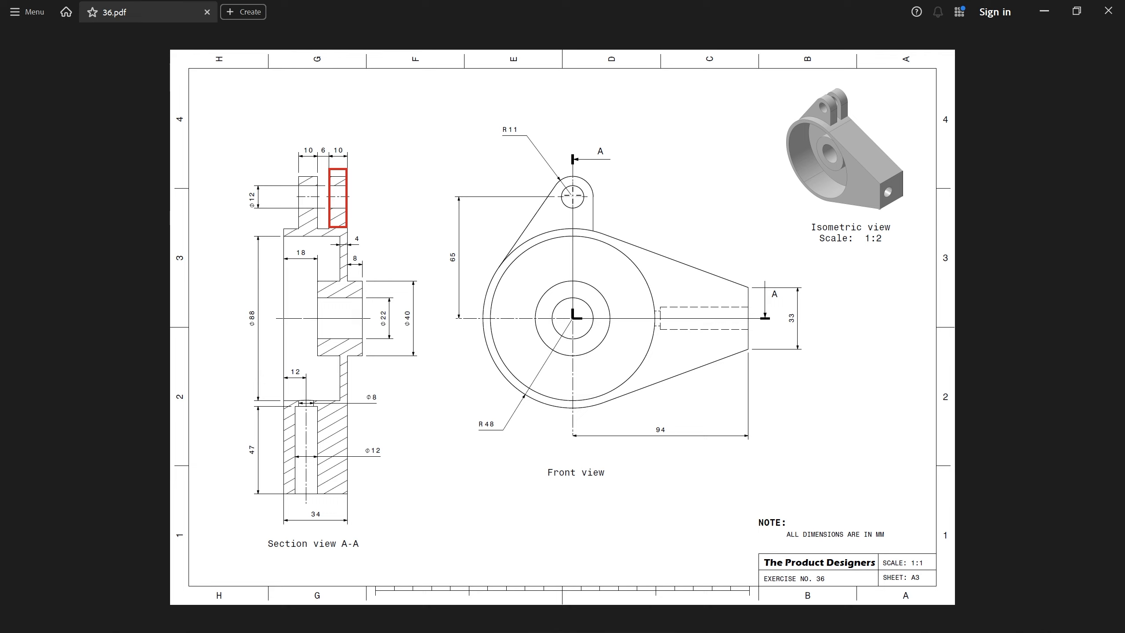
Check the front ear in the PDF's section view A-A, switch back to CATIA, make PartBody the in-work object and expand its features.
drag(315, 183, 319, 223)
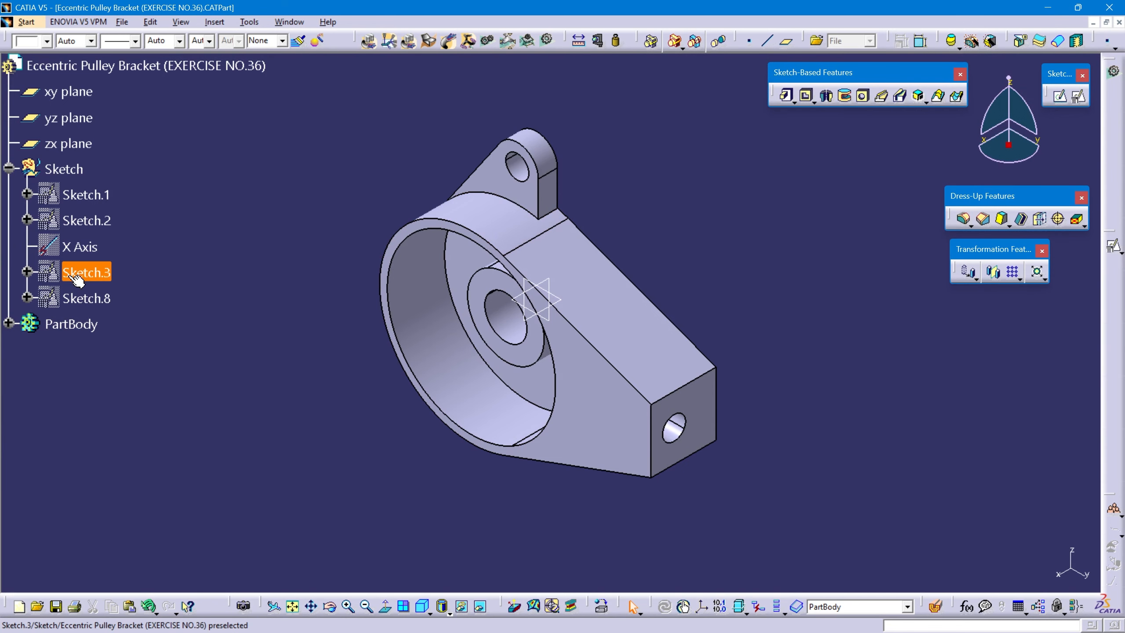
right_click(62, 326)
click(115, 421)
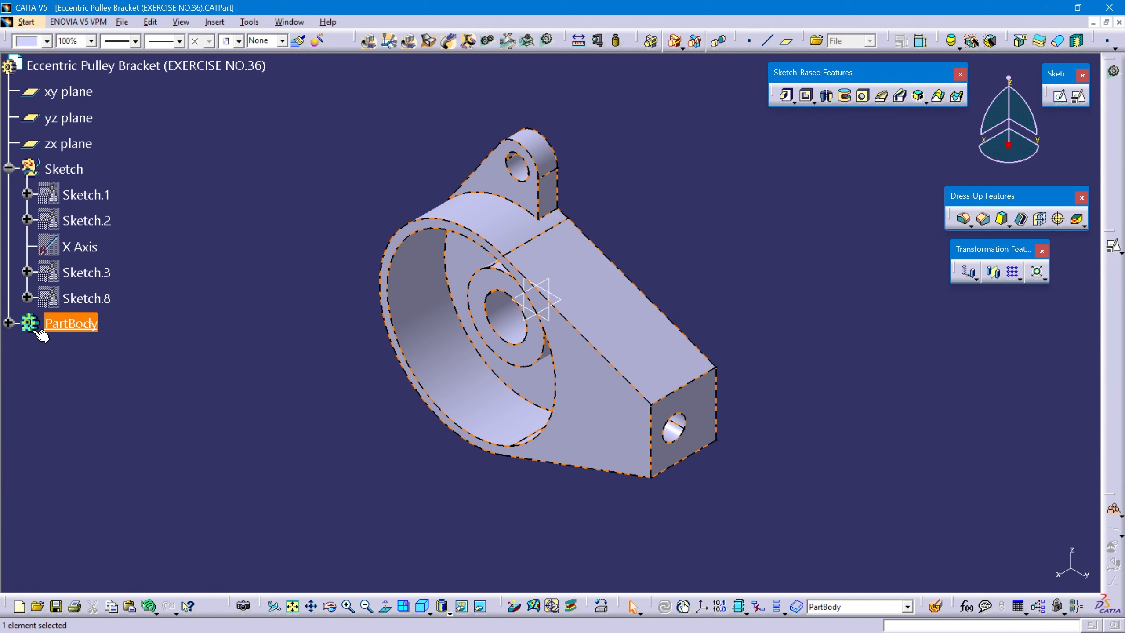
click(8, 324)
scroll(198, 324, down, 2)
click(194, 354)
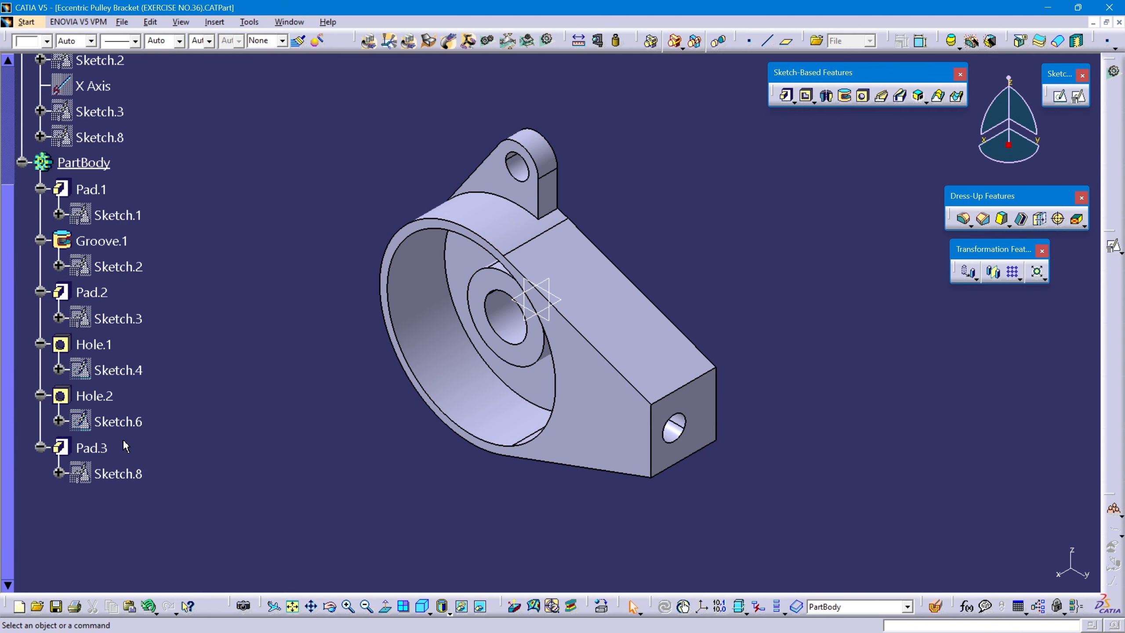
Create a rectangular pattern of the lug pad Pad.3 with 2 instances spaced 16 mm along the upper edge of the bracket's end face.
click(105, 450)
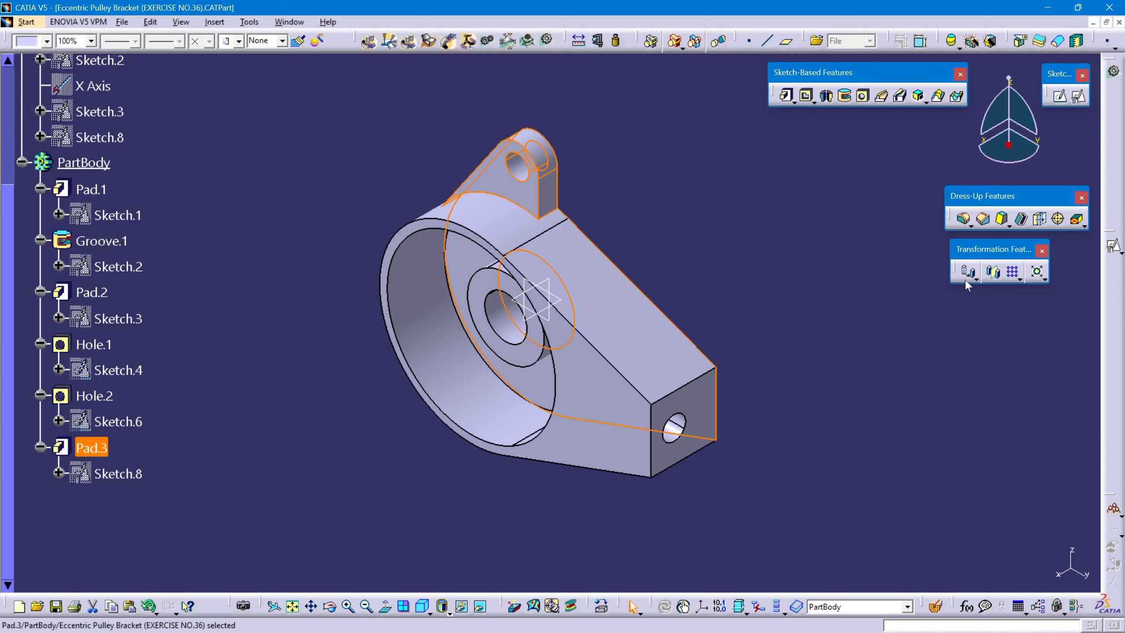
click(1020, 278)
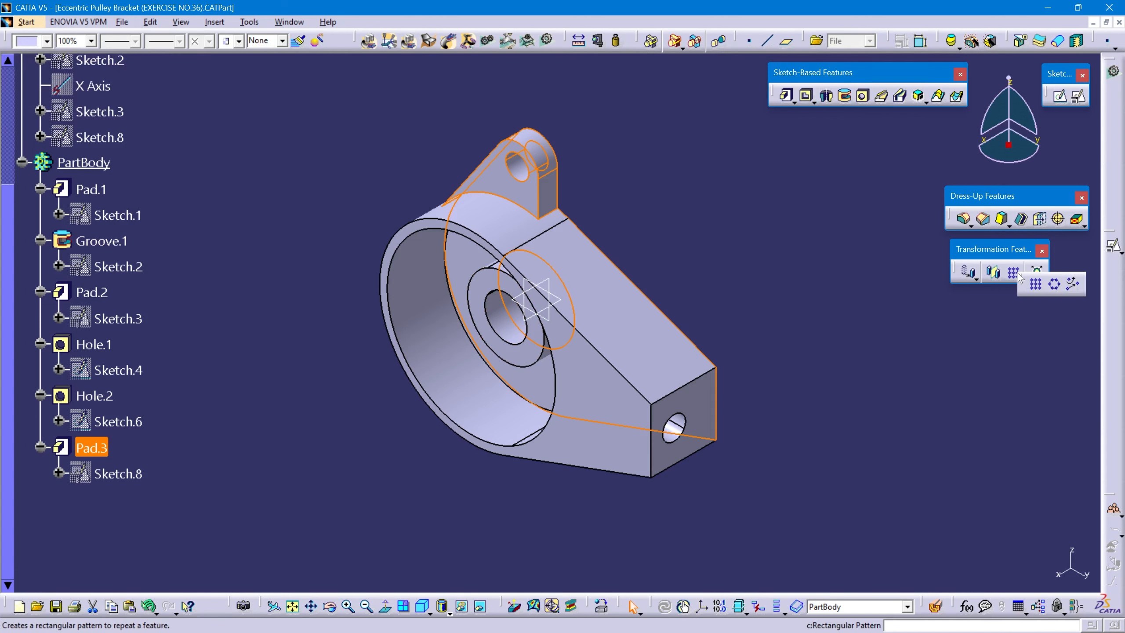
click(1037, 286)
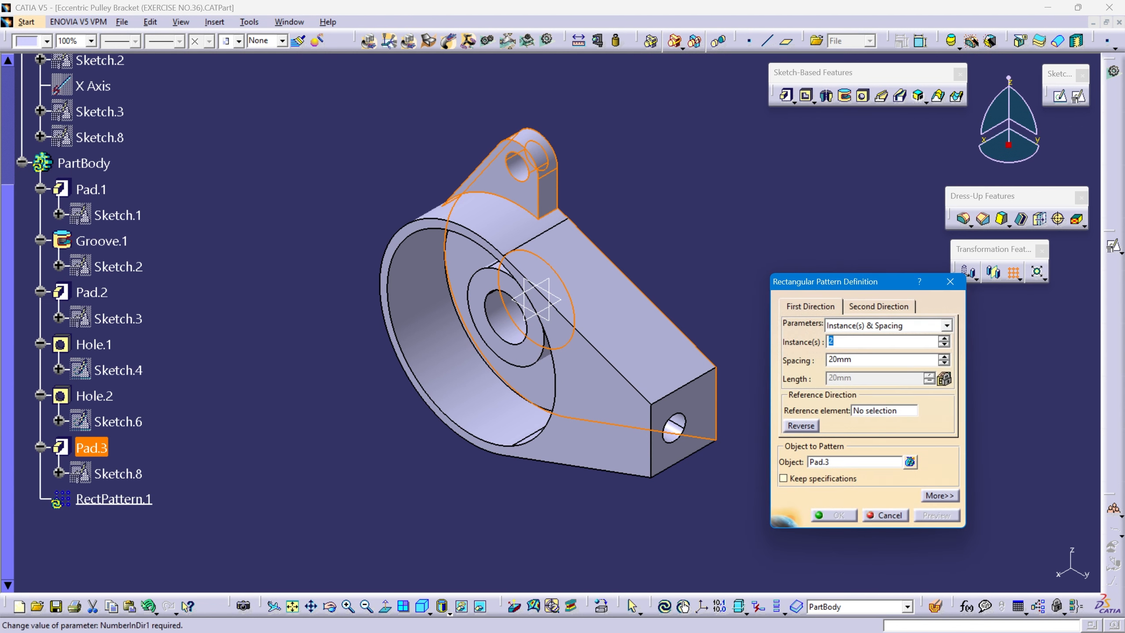
click(897, 359)
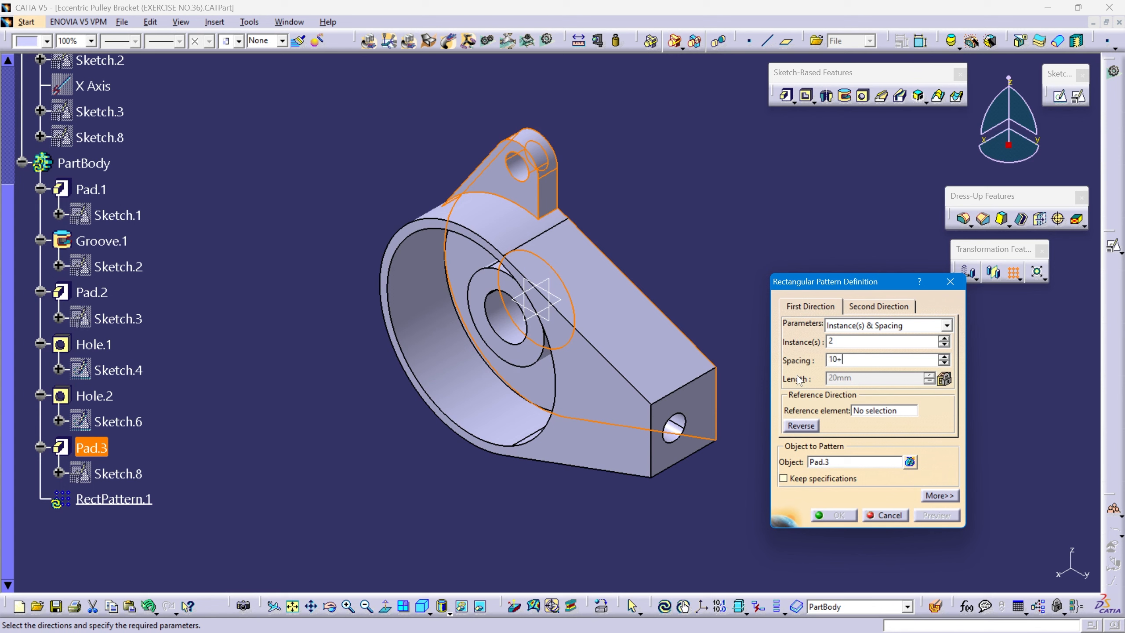
key(Return)
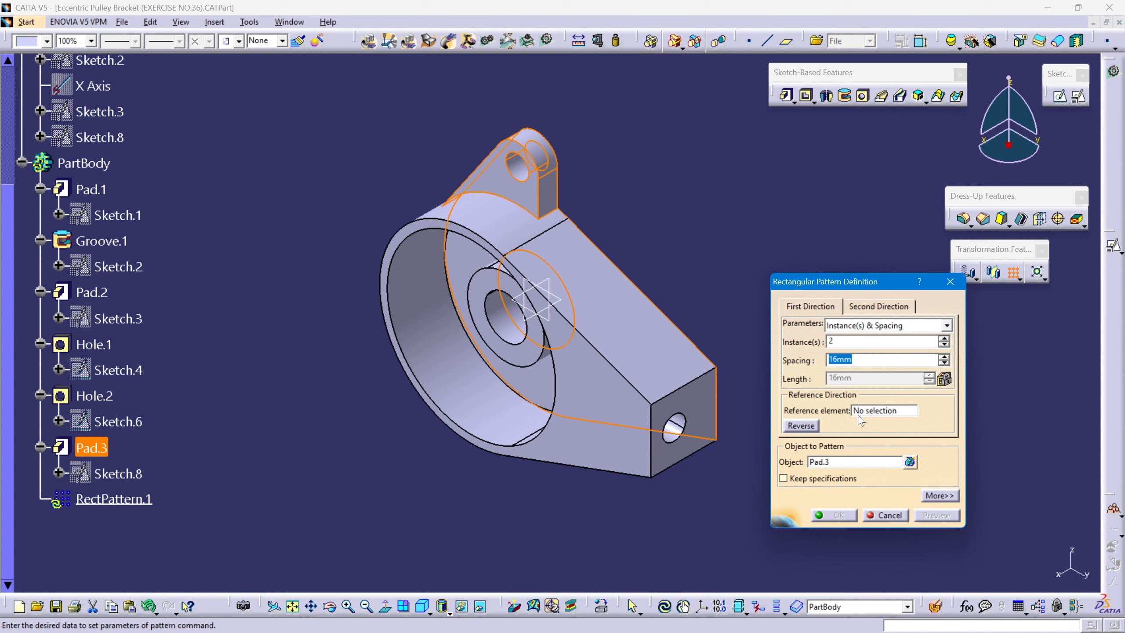
click(894, 411)
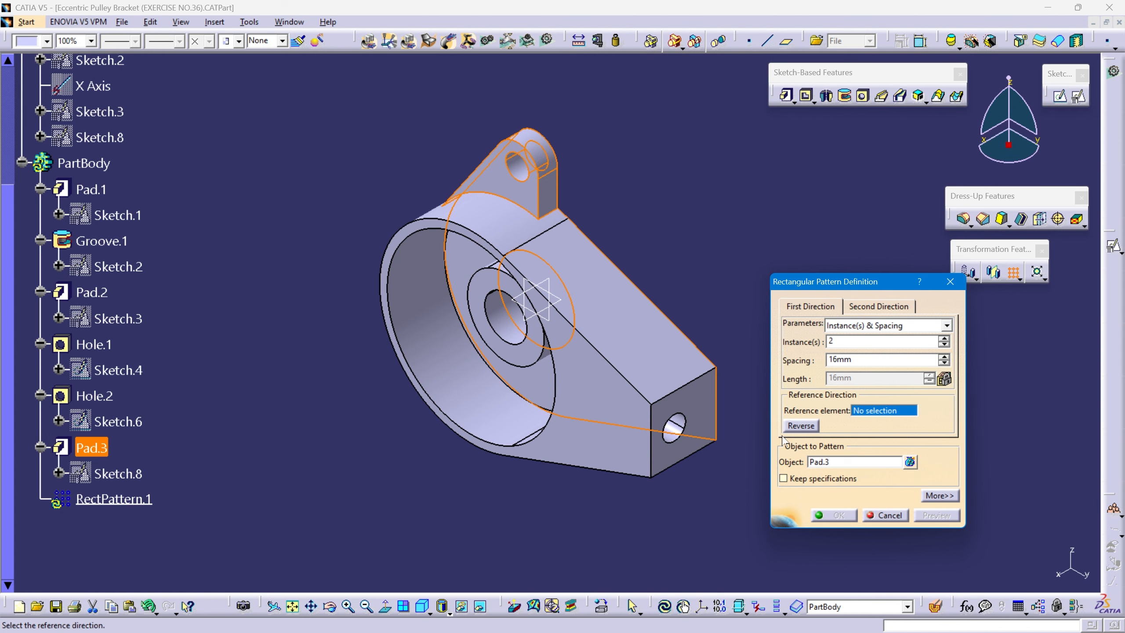
click(675, 400)
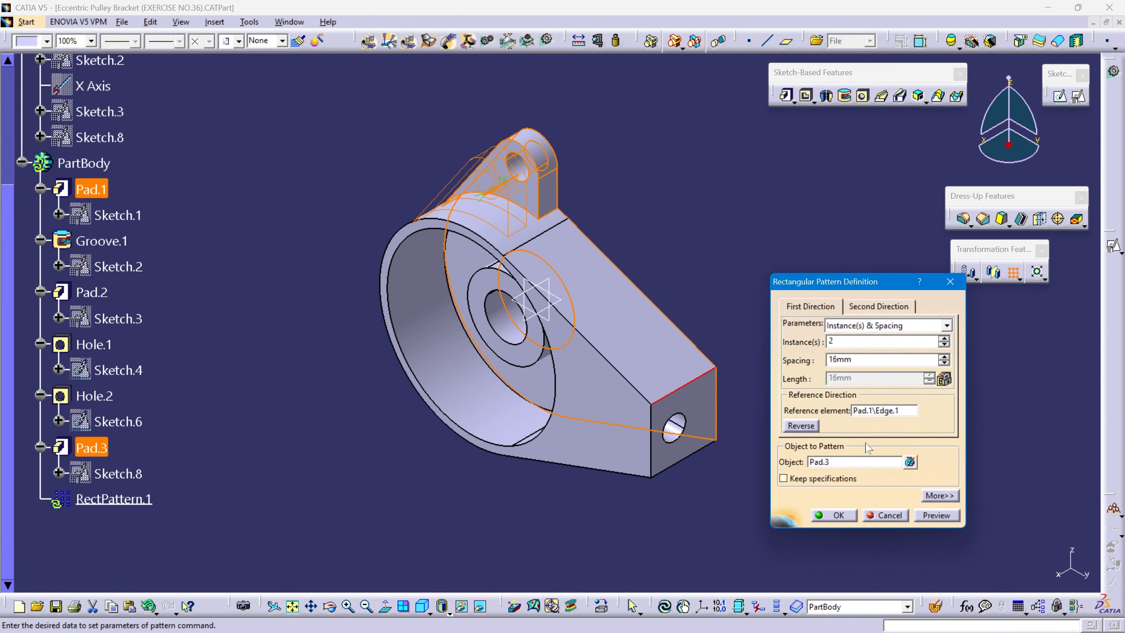
click(933, 516)
click(839, 515)
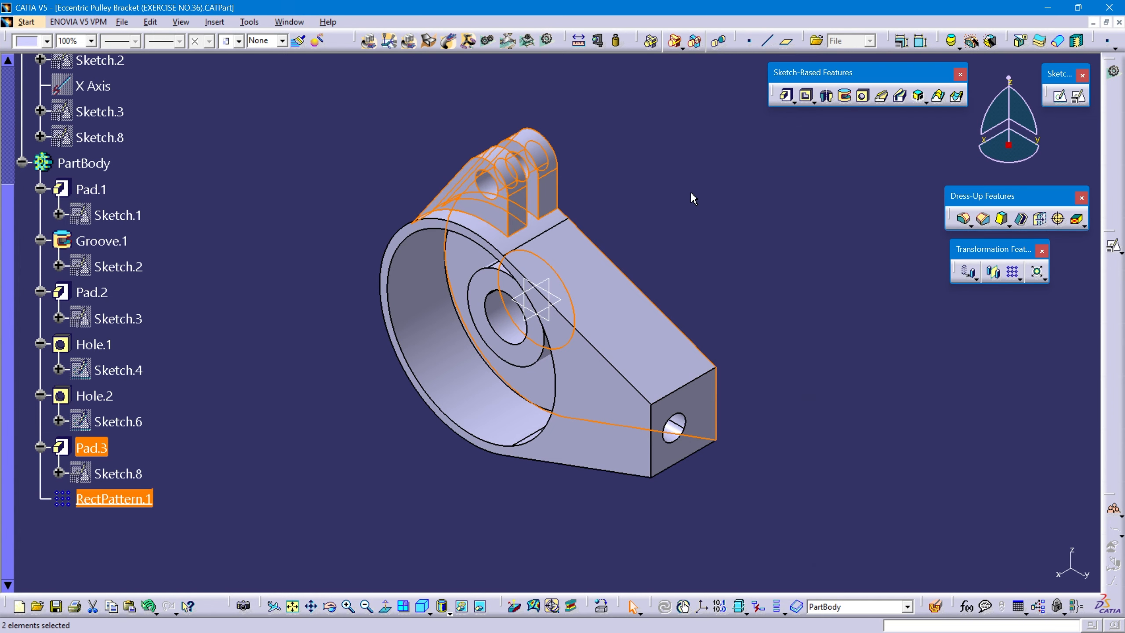
Inspect the two-eared lug, fit the whole part in an isometric view and collapse the PartBody branch of the tree.
middle_drag(653, 309, 482, 565)
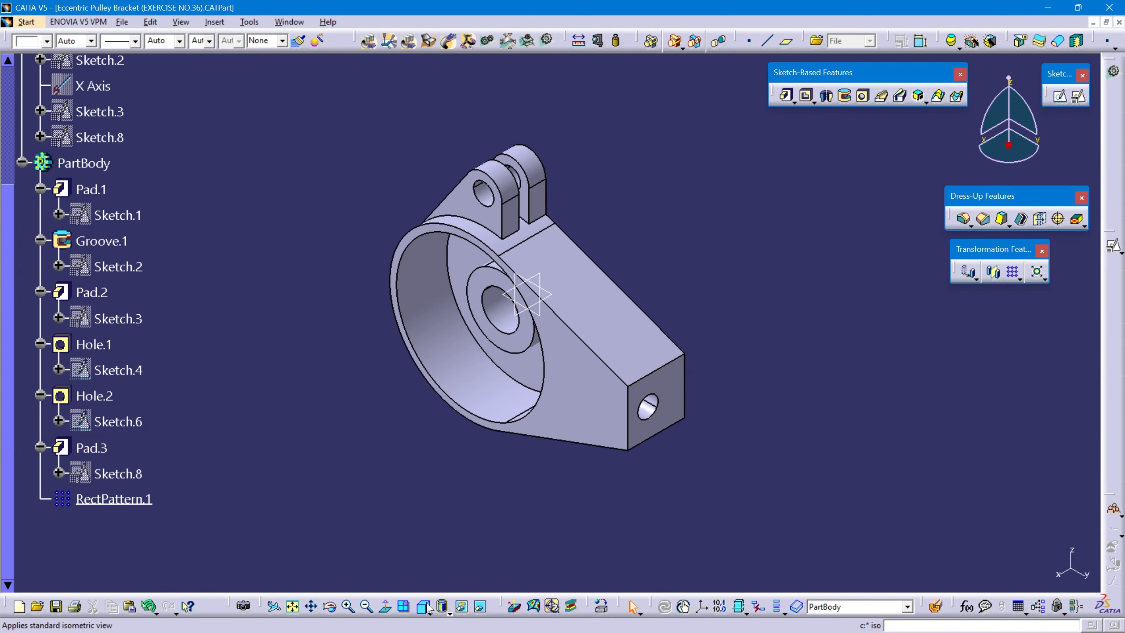
click(292, 607)
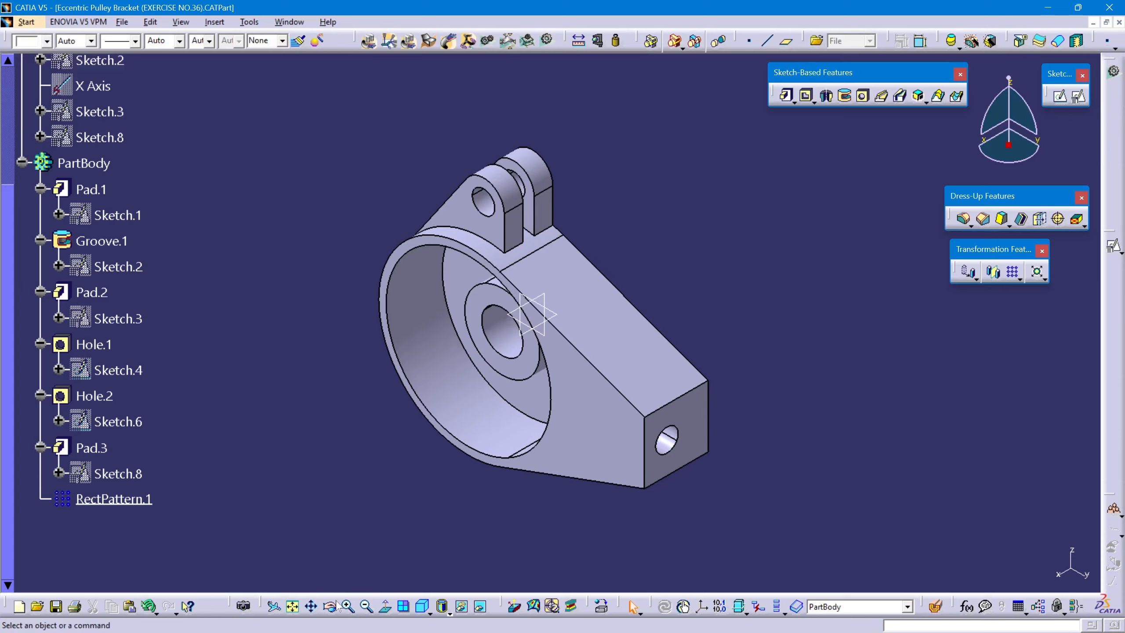
middle_drag(401, 468, 556, 426)
click(423, 606)
scroll(175, 401, up, 2)
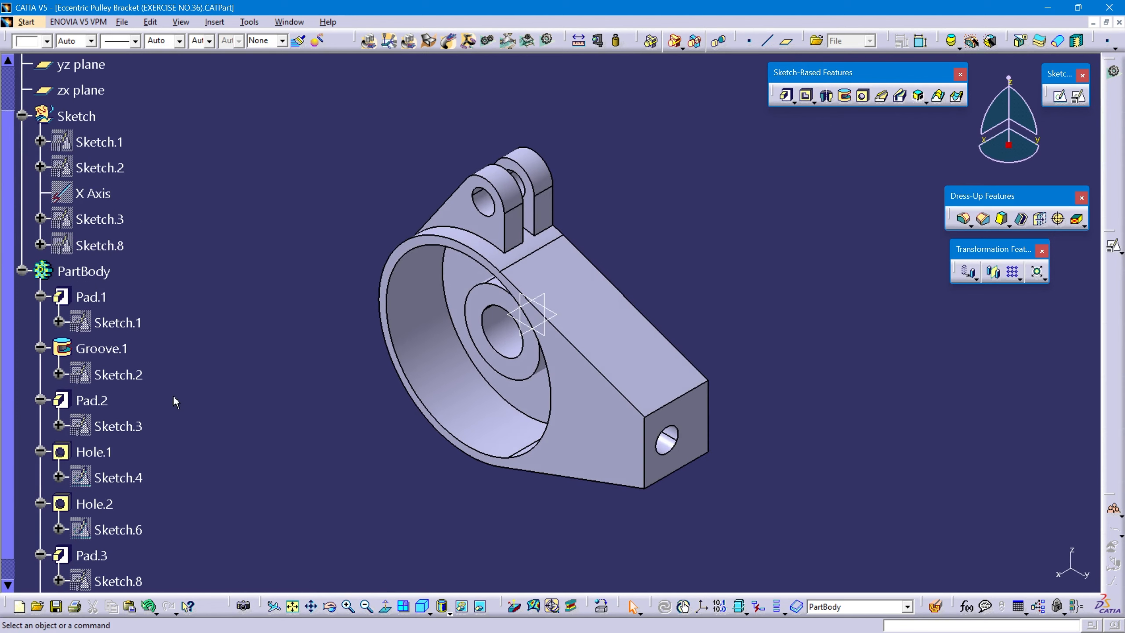
click(22, 270)
scroll(284, 274, up, 2)
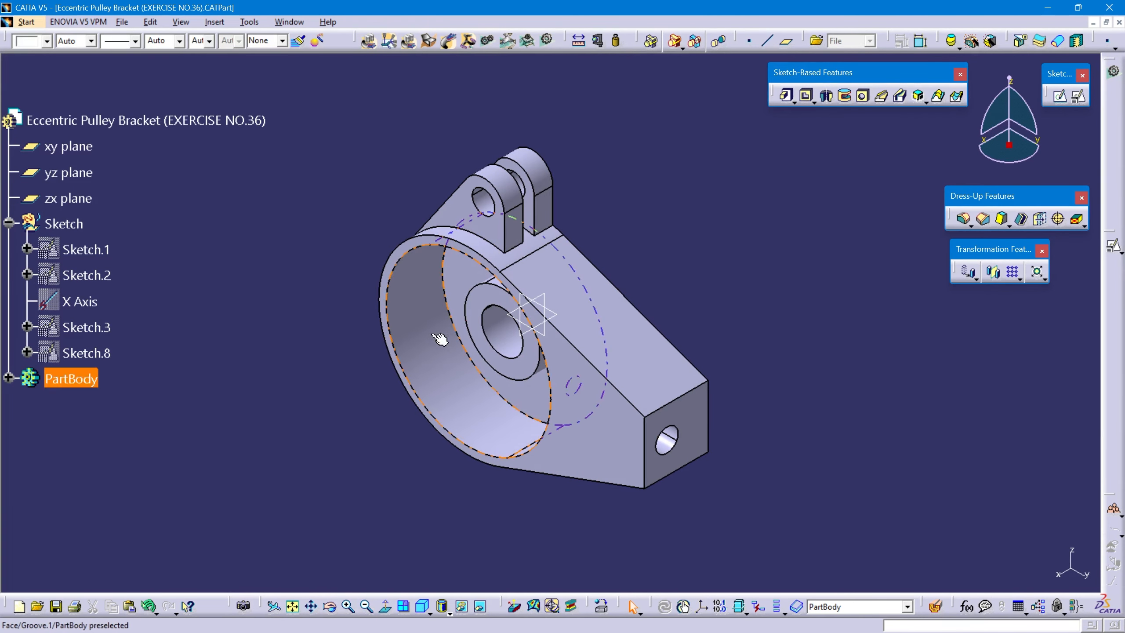